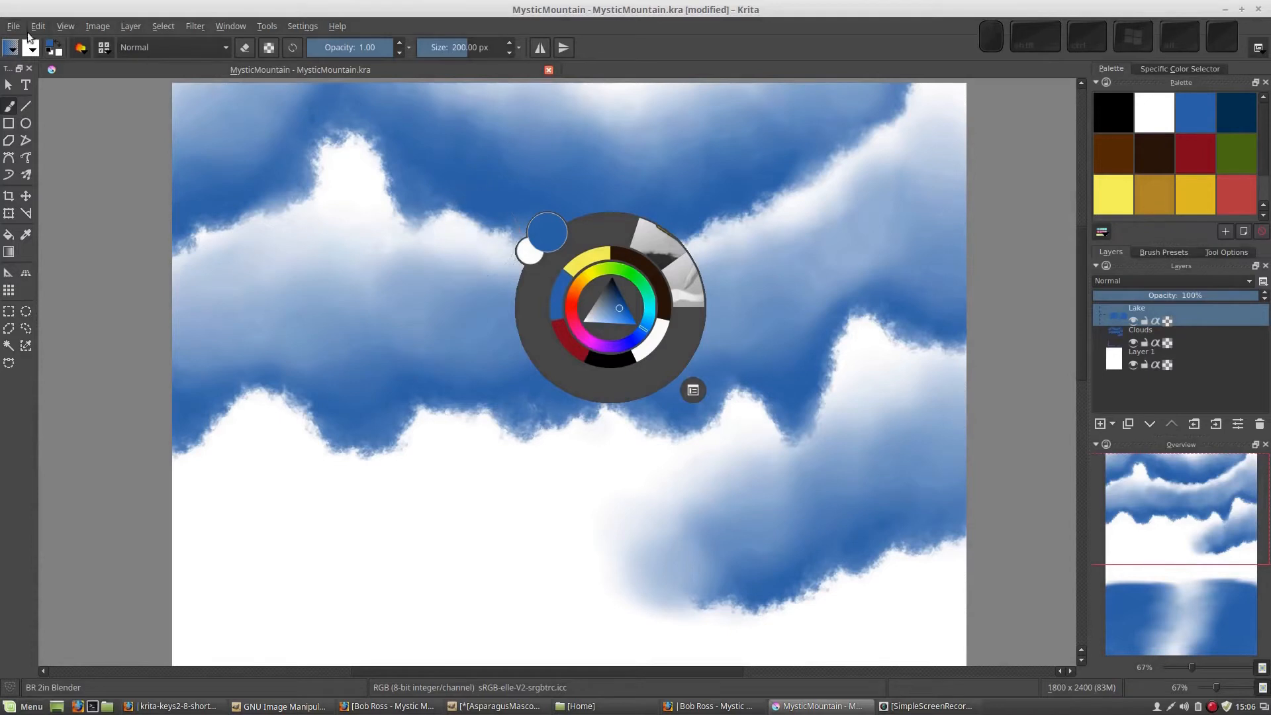
Create a new two-layer RGB document, 1800 by 2400 px, with a white background.
{"action": "left_click", "coordinate": [13, 26]}
{"action": "left_click", "coordinate": [27, 38]}
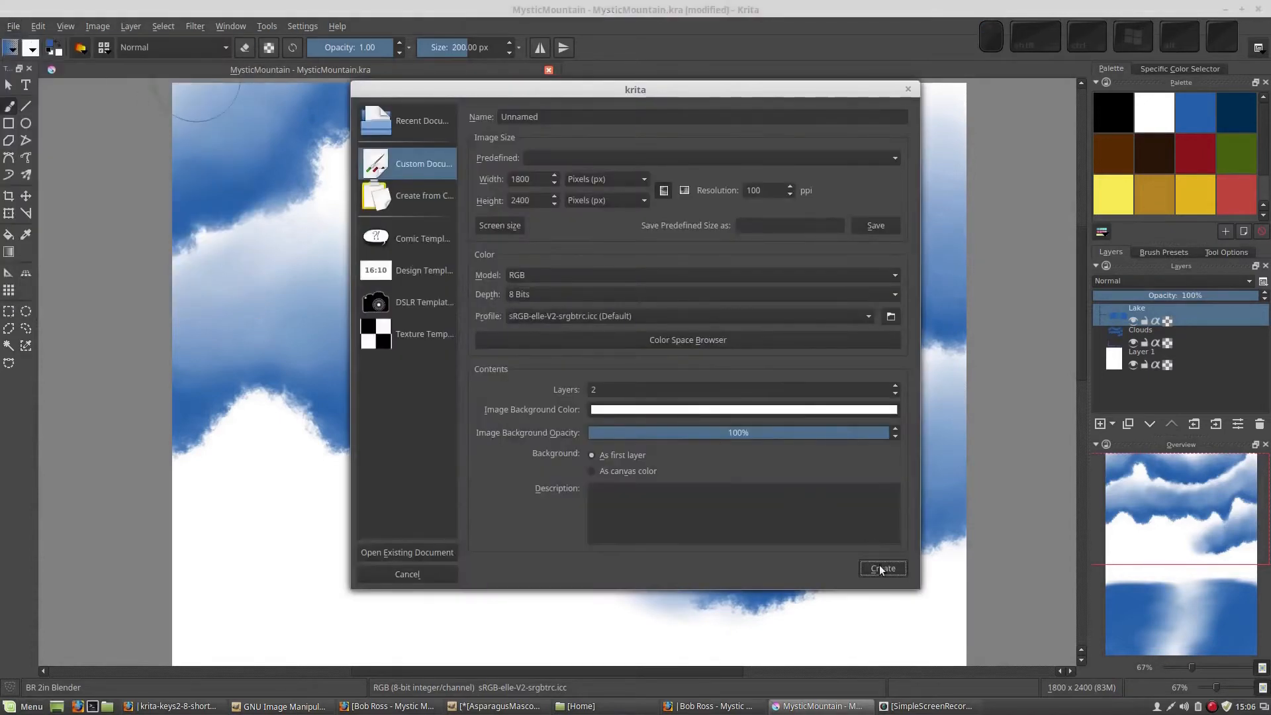
{"action": "left_click", "coordinate": [881, 568]}
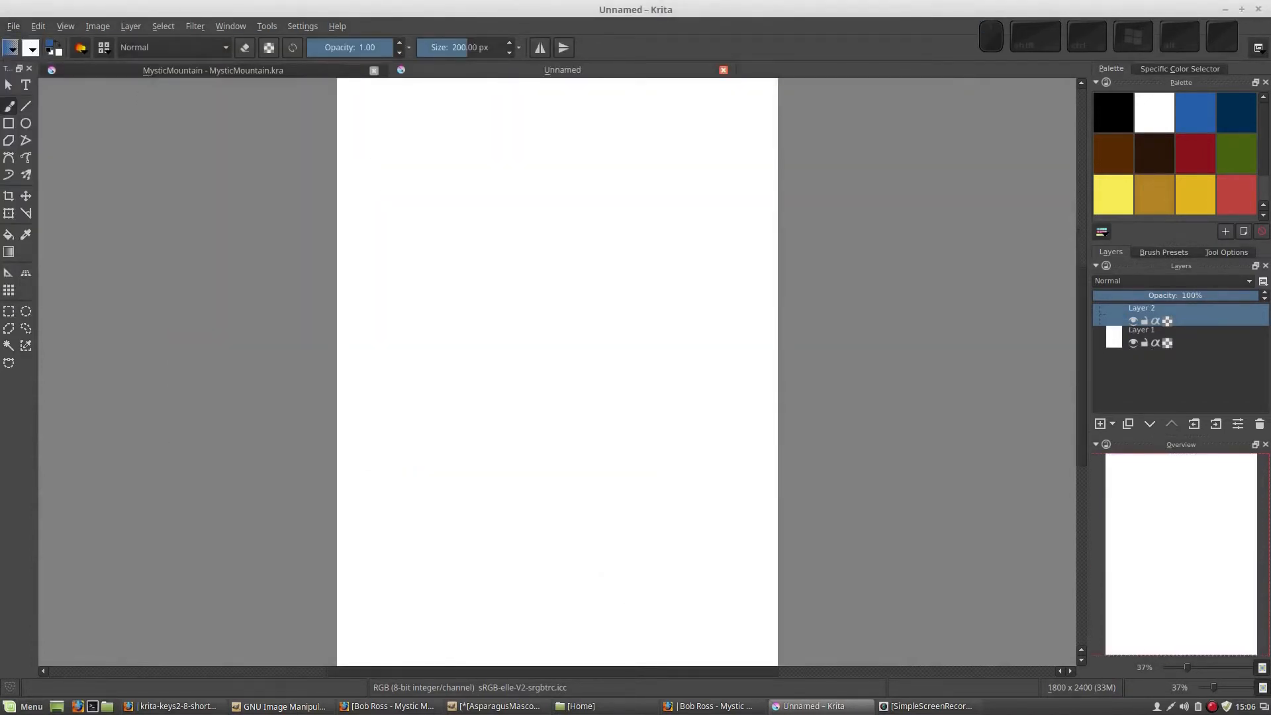
Paint a solid vertical patch of dark red on Layer 2 with the BR Cloud Brush.
{"action": "left_click", "coordinate": [1187, 150]}
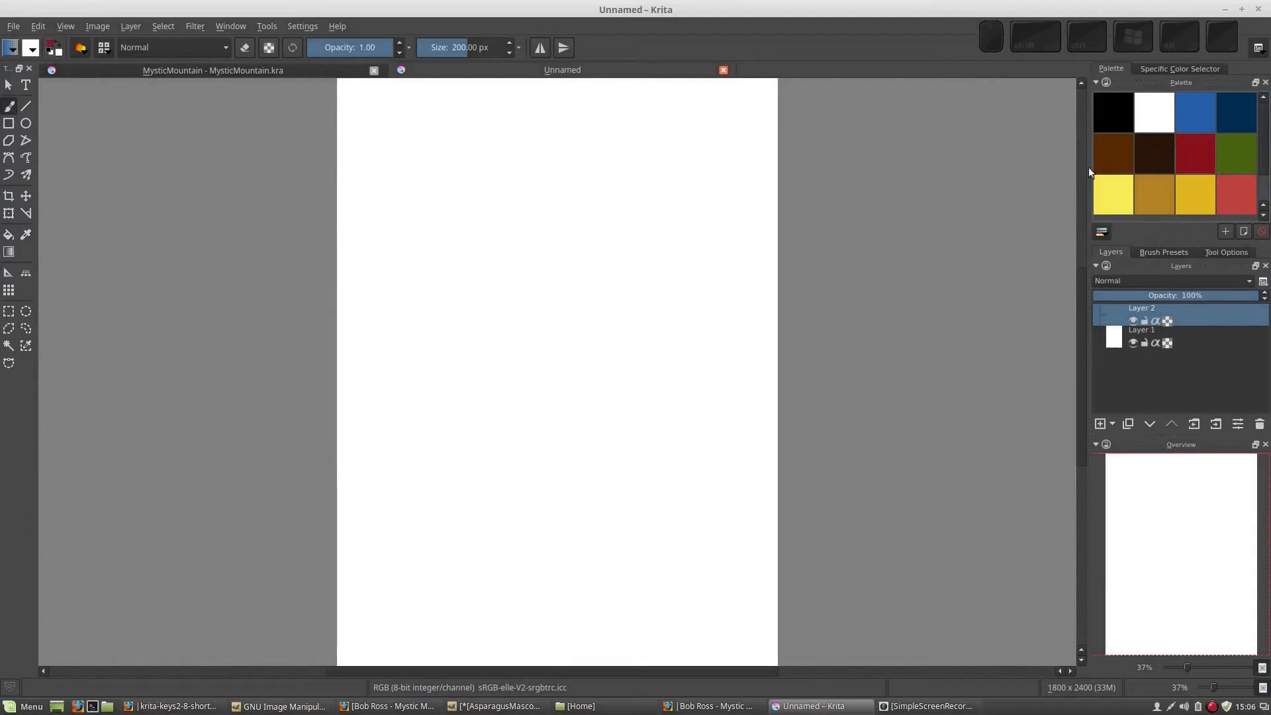
{"action": "right_click", "coordinate": [640, 240]}
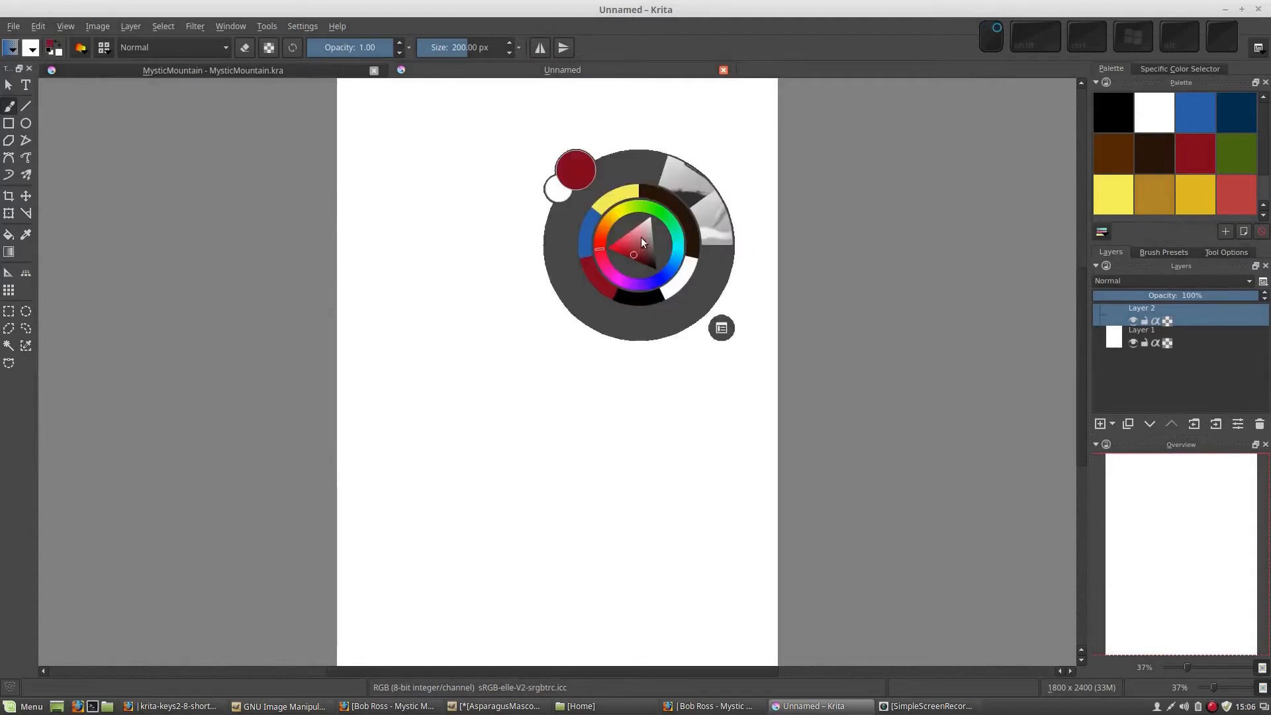
{"action": "left_click", "coordinate": [681, 180]}
{"action": "mouse_move", "coordinate": [525, 270]}
{"action": "left_mouse_down"}
{"action": "mouse_move", "coordinate": [511, 293]}
{"action": "mouse_move", "coordinate": [517, 371]}
{"action": "mouse_move", "coordinate": [509, 228]}
{"action": "mouse_move", "coordinate": [499, 363]}
{"action": "mouse_move", "coordinate": [480, 223]}
{"action": "mouse_move", "coordinate": [467, 351]}
{"action": "mouse_move", "coordinate": [489, 213]}
{"action": "left_mouse_up"}
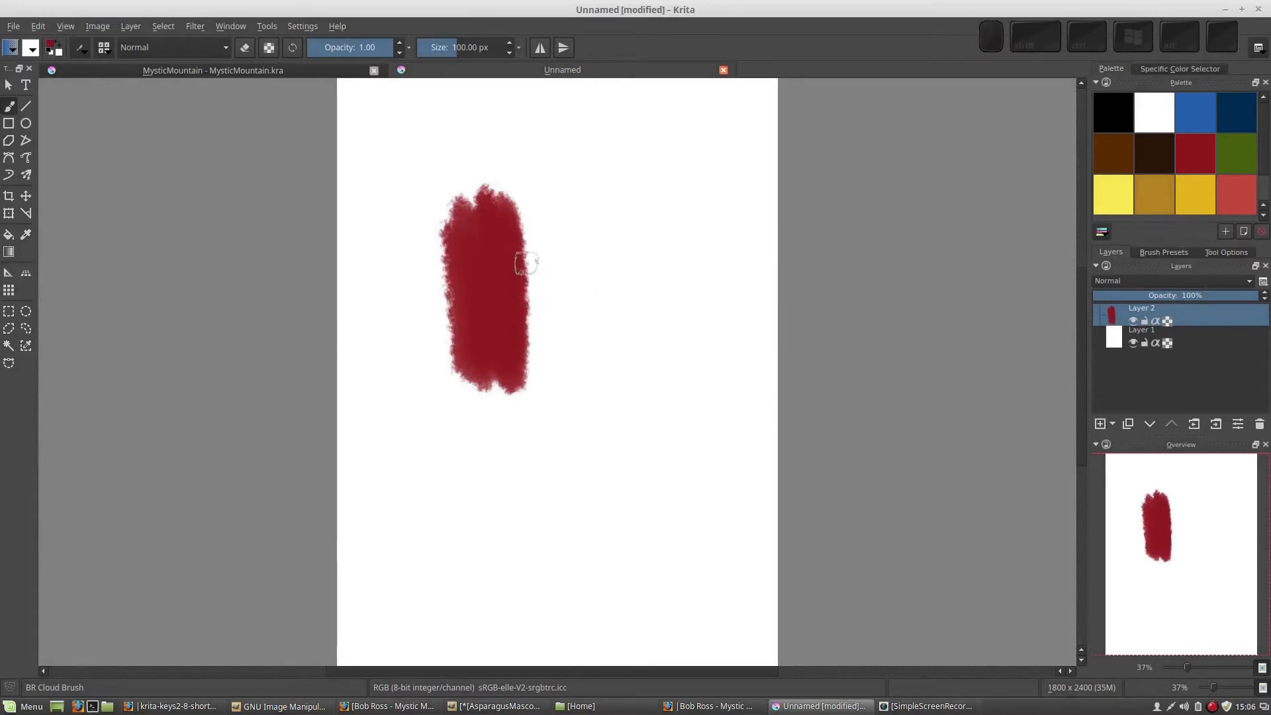
Smear the red patch sideways across the white with the BR 2in Blender in several horizontal strokes to produce pale tints.
{"action": "right_click", "coordinate": [655, 247]}
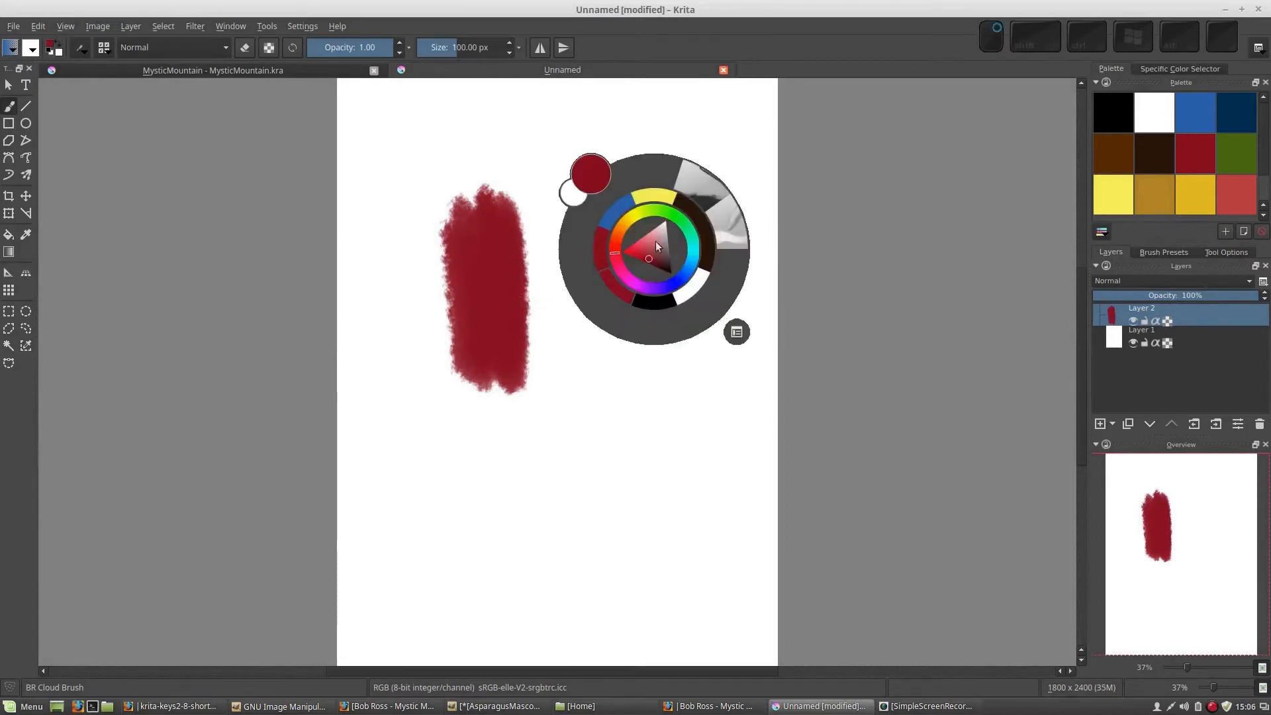
{"action": "left_click", "coordinate": [728, 225]}
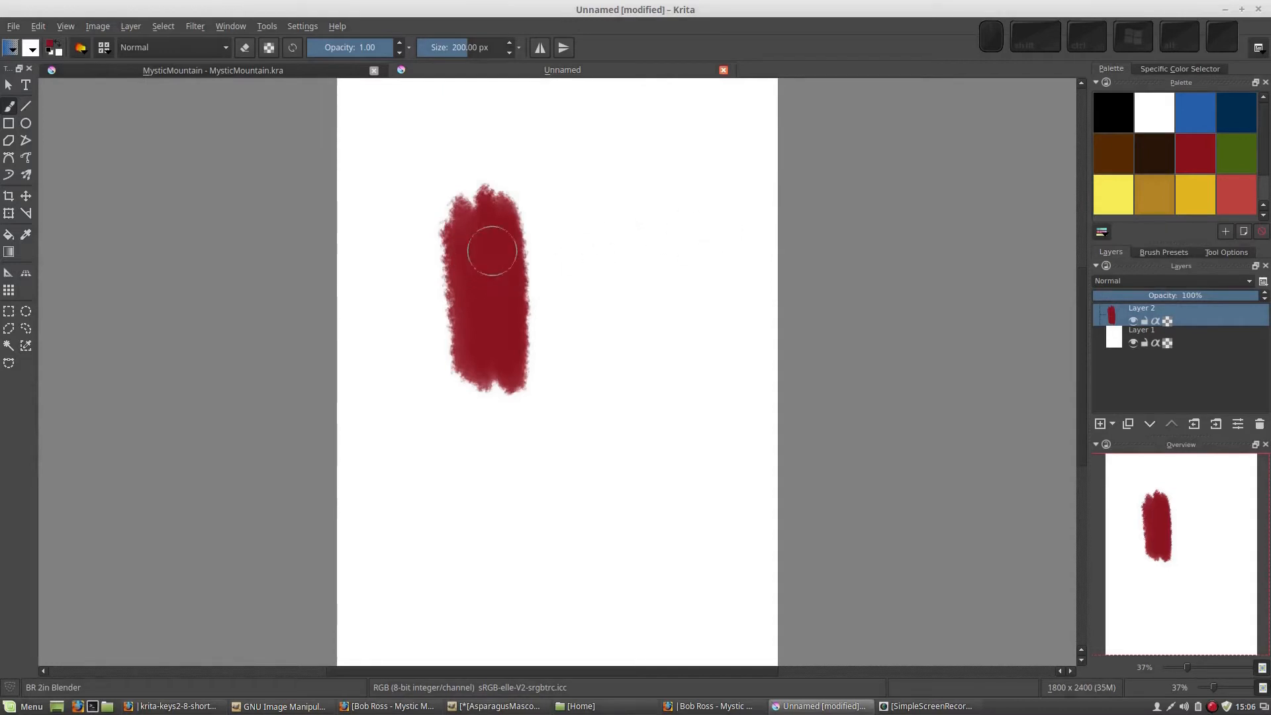
{"action": "mouse_move", "coordinate": [492, 251]}
{"action": "left_mouse_down"}
{"action": "mouse_move", "coordinate": [476, 234]}
{"action": "mouse_move", "coordinate": [639, 233]}
{"action": "left_mouse_up"}
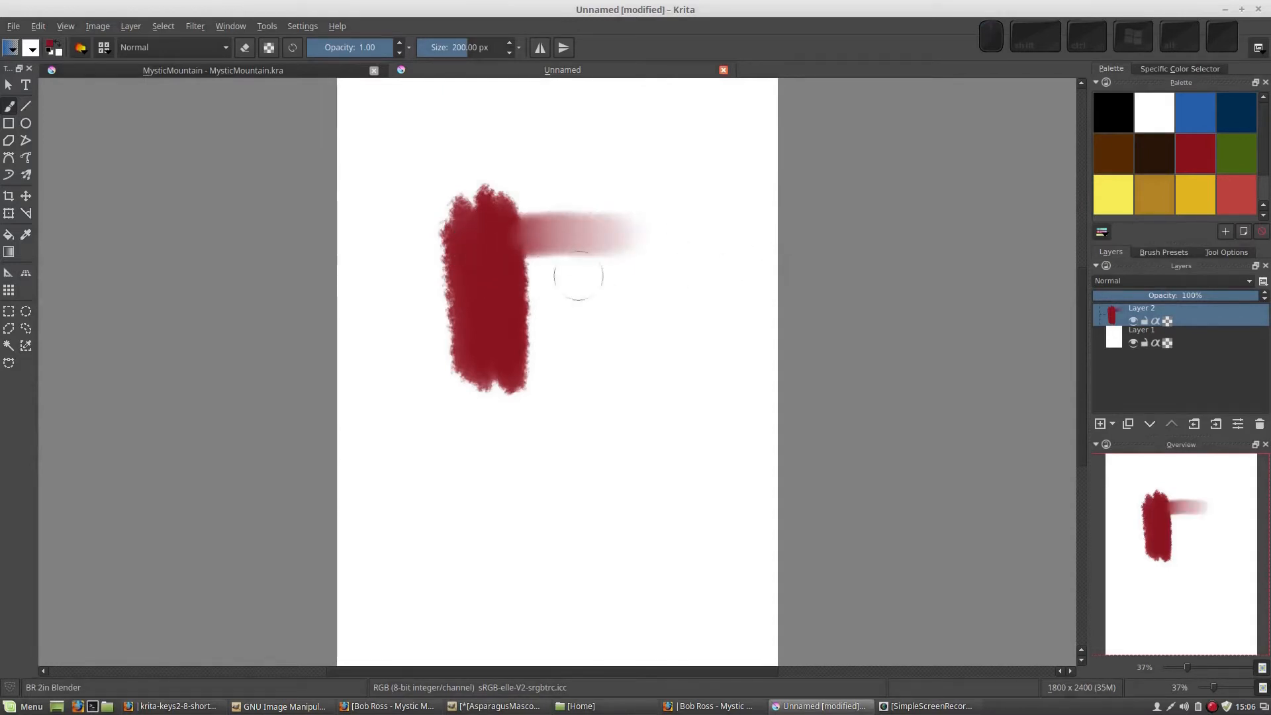
{"action": "left_click_drag", "start_coordinate": [476, 285], "coordinate": [772, 289]}
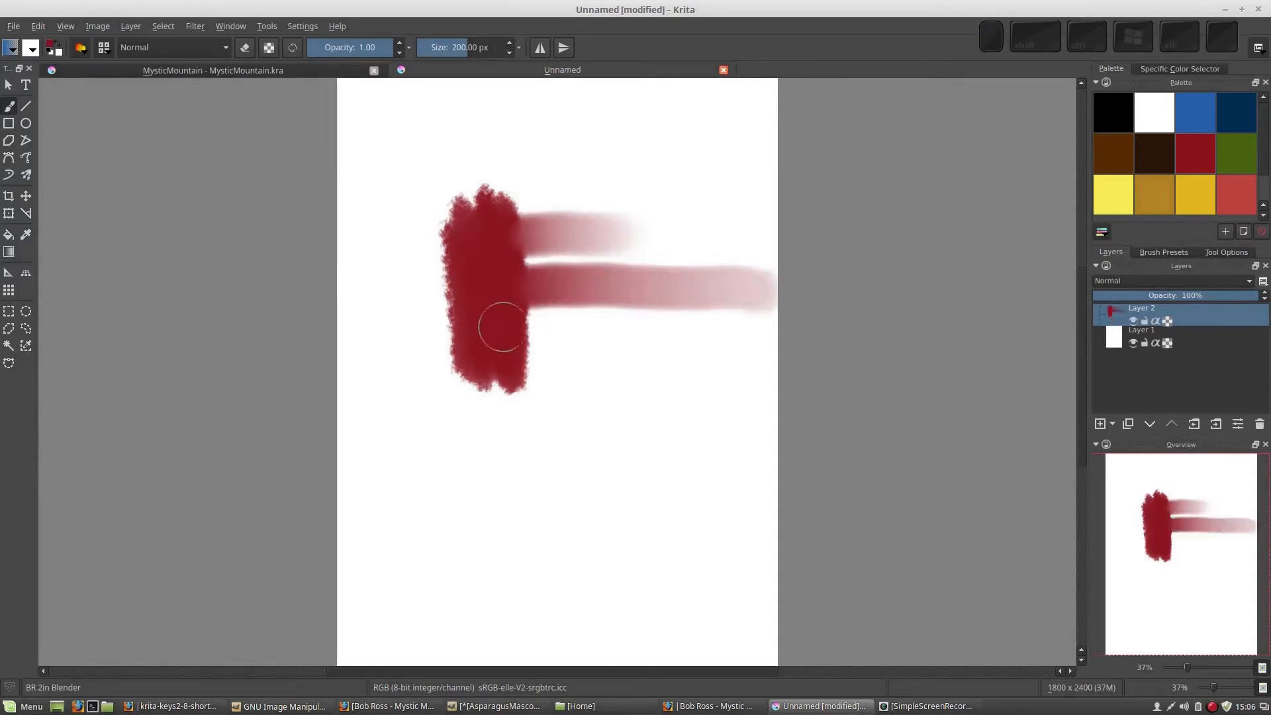
{"action": "left_click_drag", "start_coordinate": [502, 327], "coordinate": [569, 331]}
{"action": "left_click_drag", "start_coordinate": [490, 351], "coordinate": [690, 375]}
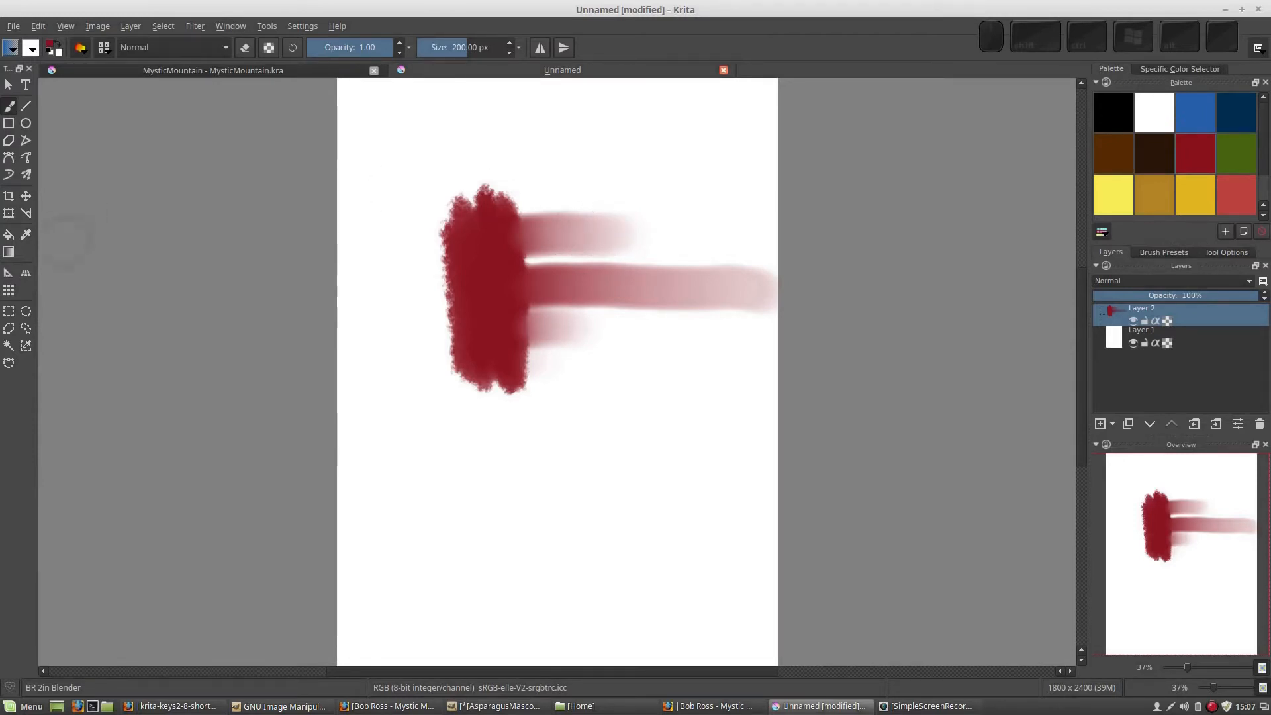
Sample the pale pink from the blended smear as the foreground colour and close the practice document without saving.
{"action": "left_click", "coordinate": [25, 235]}
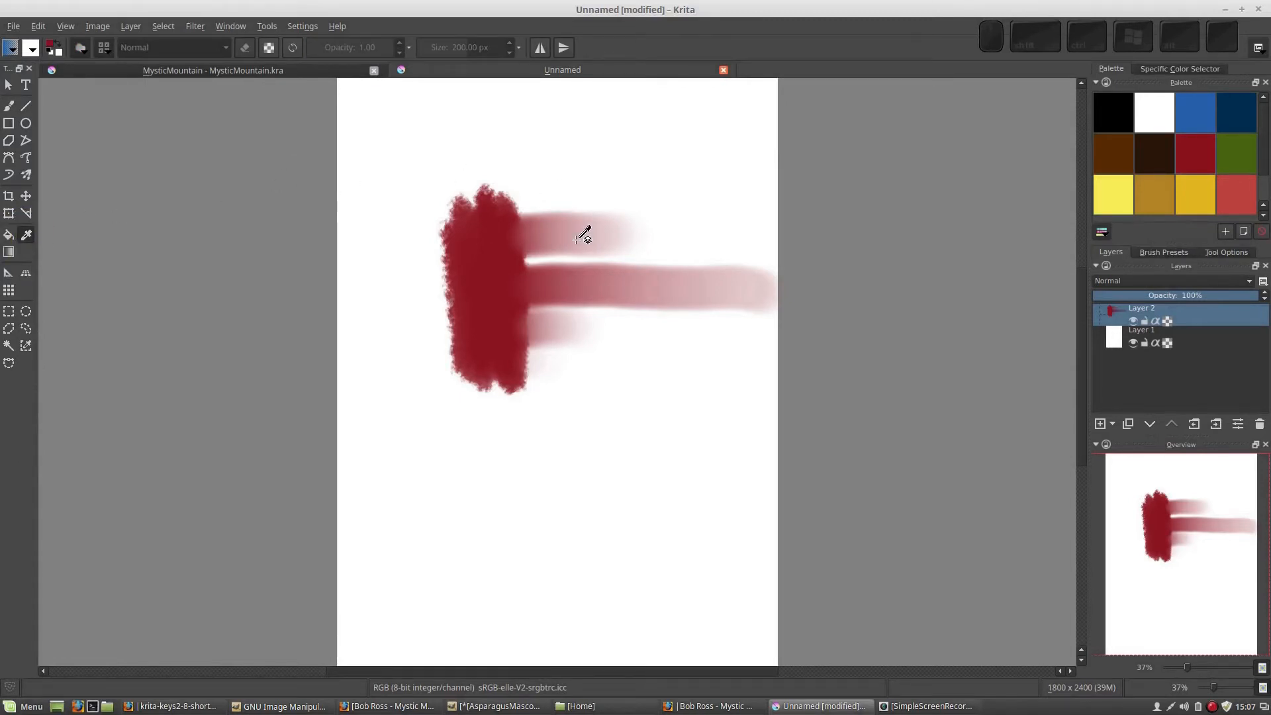
{"action": "key", "text": "p"}
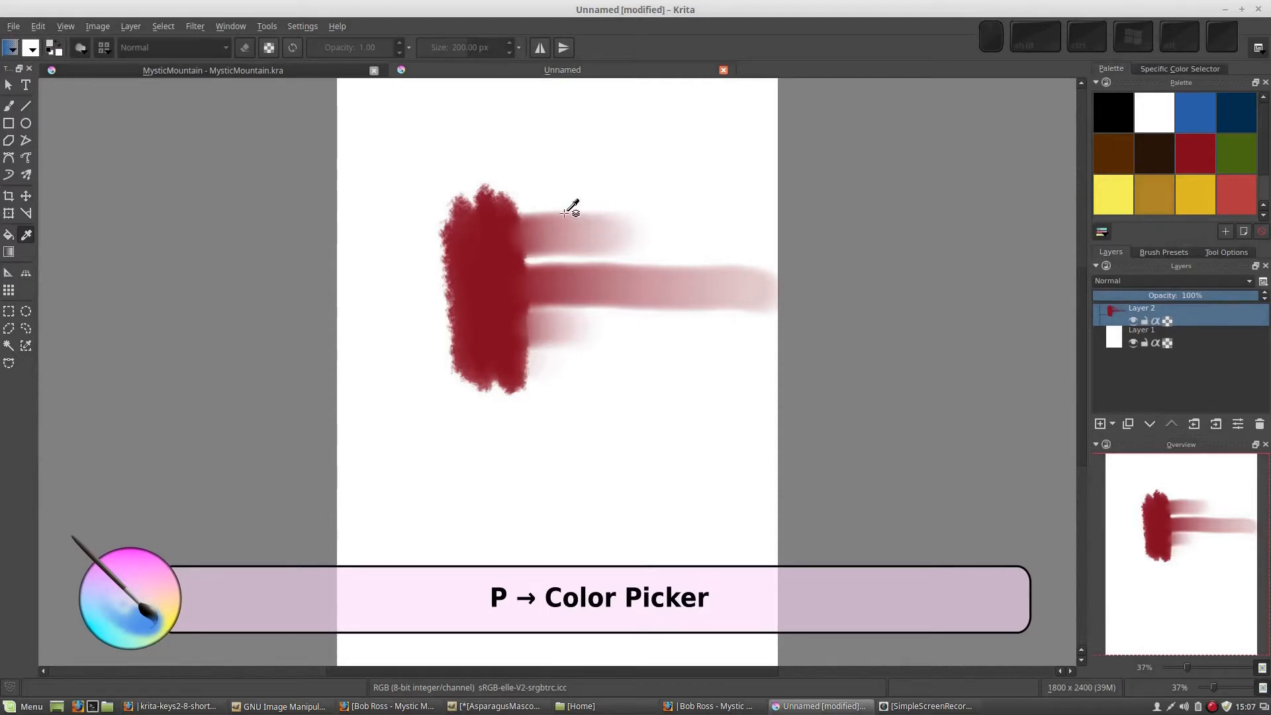
{"action": "left_click", "coordinate": [54, 46]}
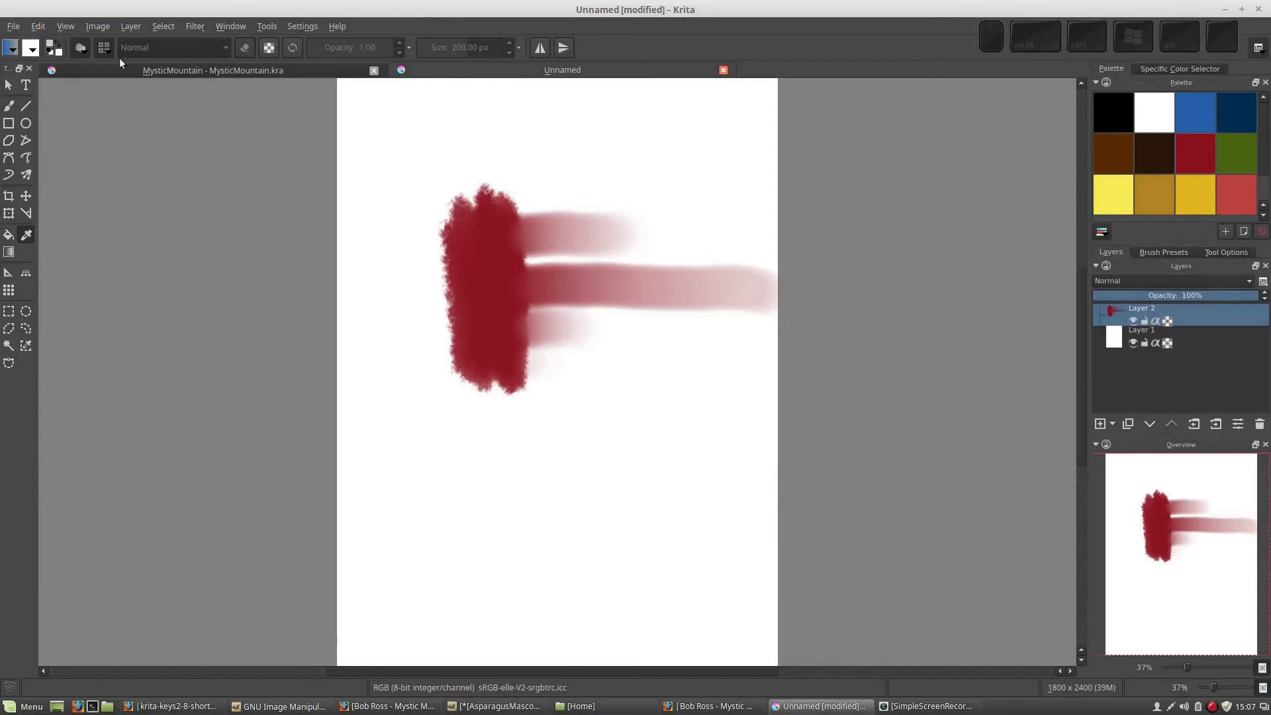
{"action": "right_click", "coordinate": [712, 275]}
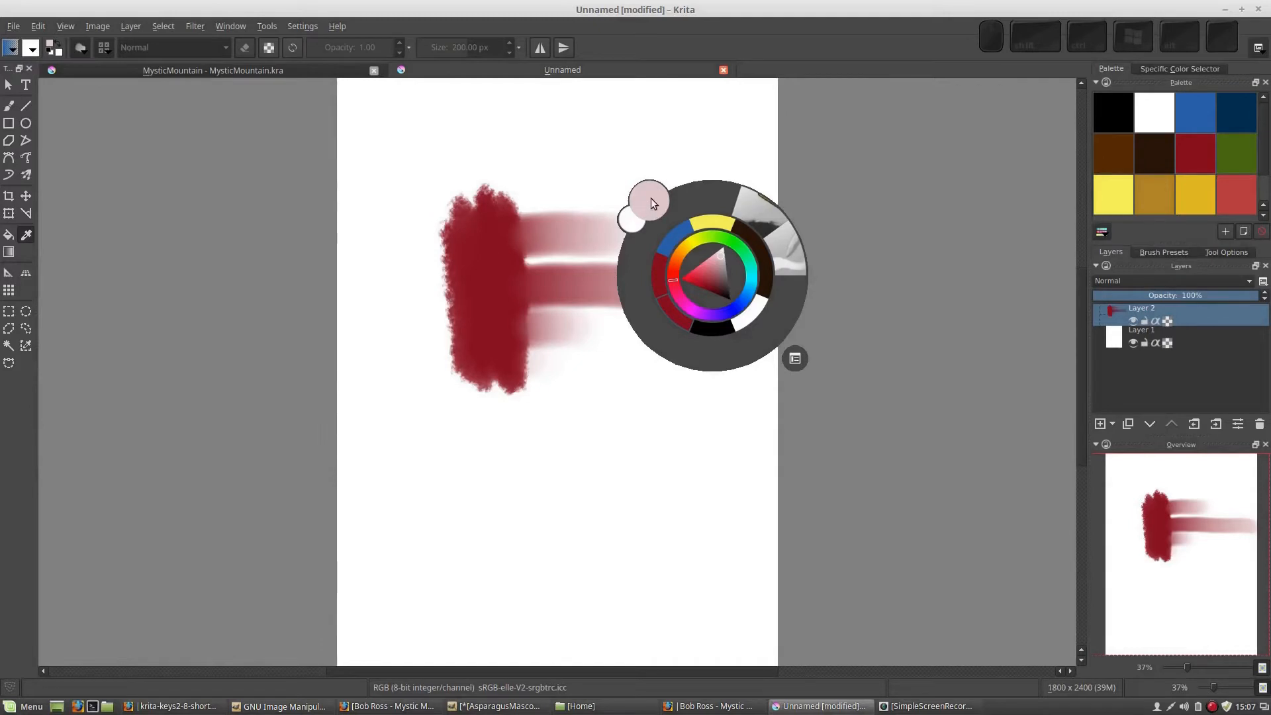
{"action": "left_click", "coordinate": [586, 157]}
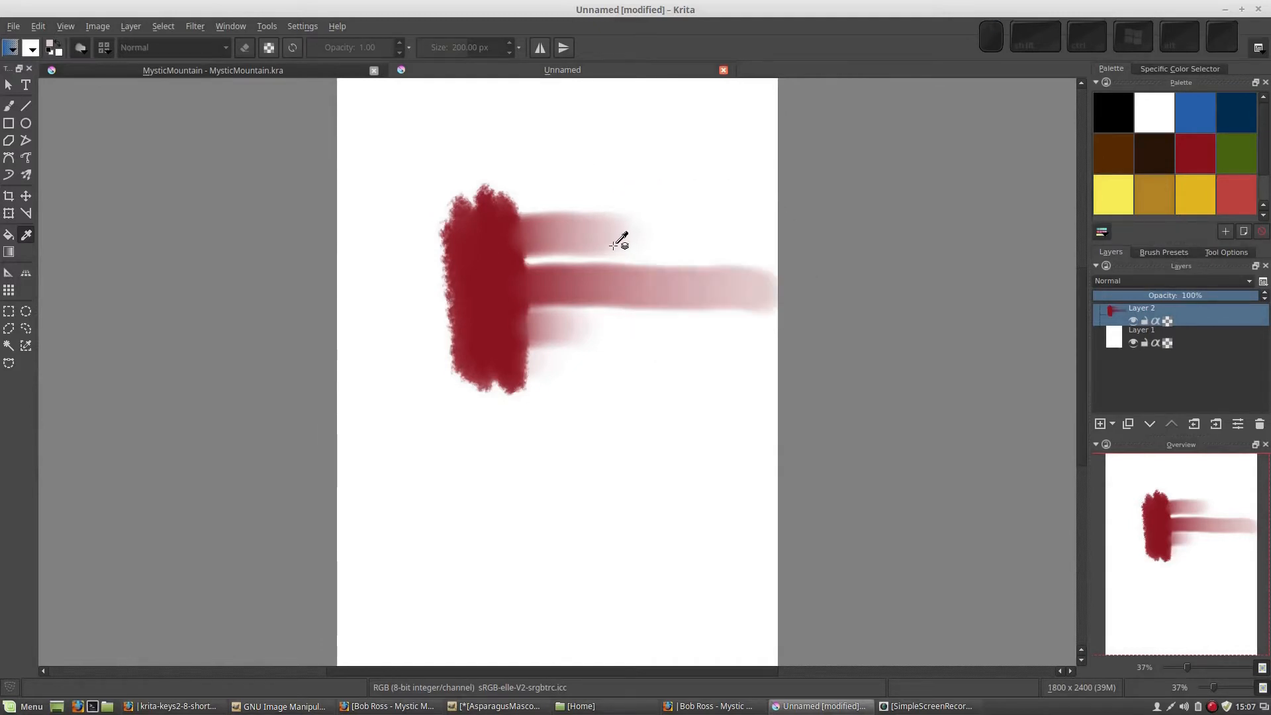
{"action": "left_click", "coordinate": [724, 69]}
{"action": "left_click", "coordinate": [641, 292]}
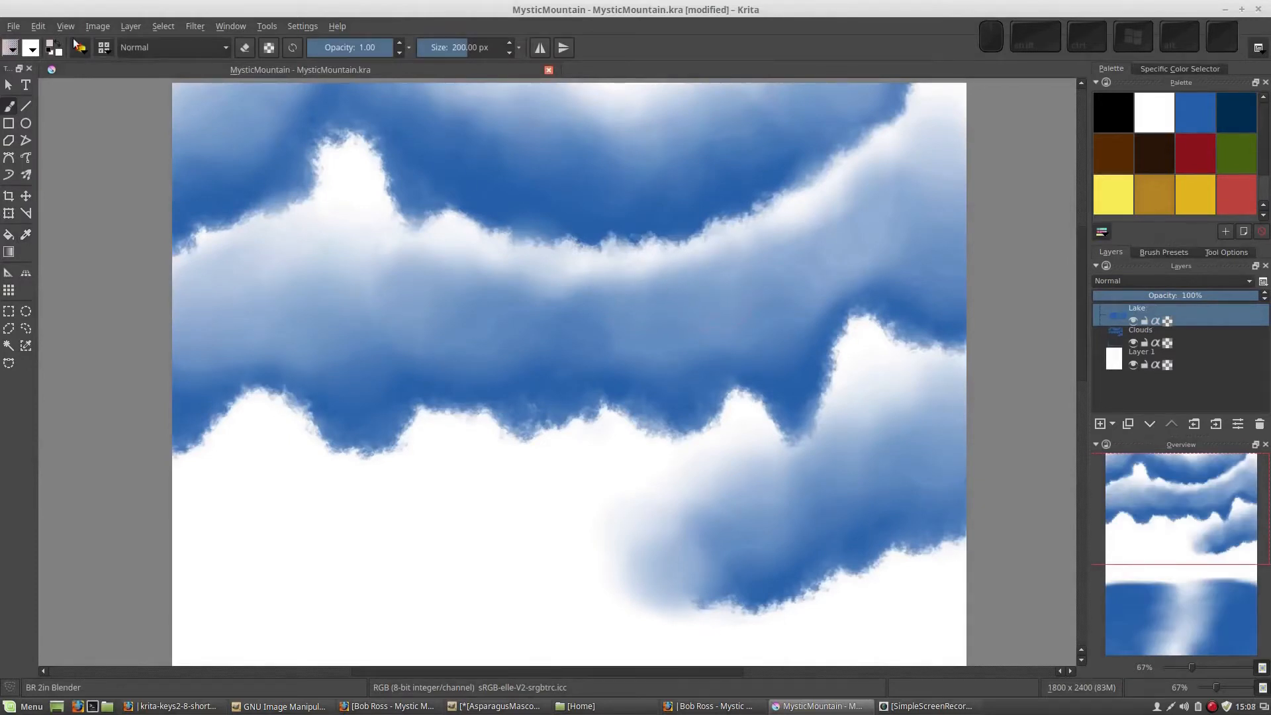
Paint pale pink along the upper edges of all the clouds on the Clouds layer with the BR Cloud Brush.
{"action": "right_click", "coordinate": [737, 280]}
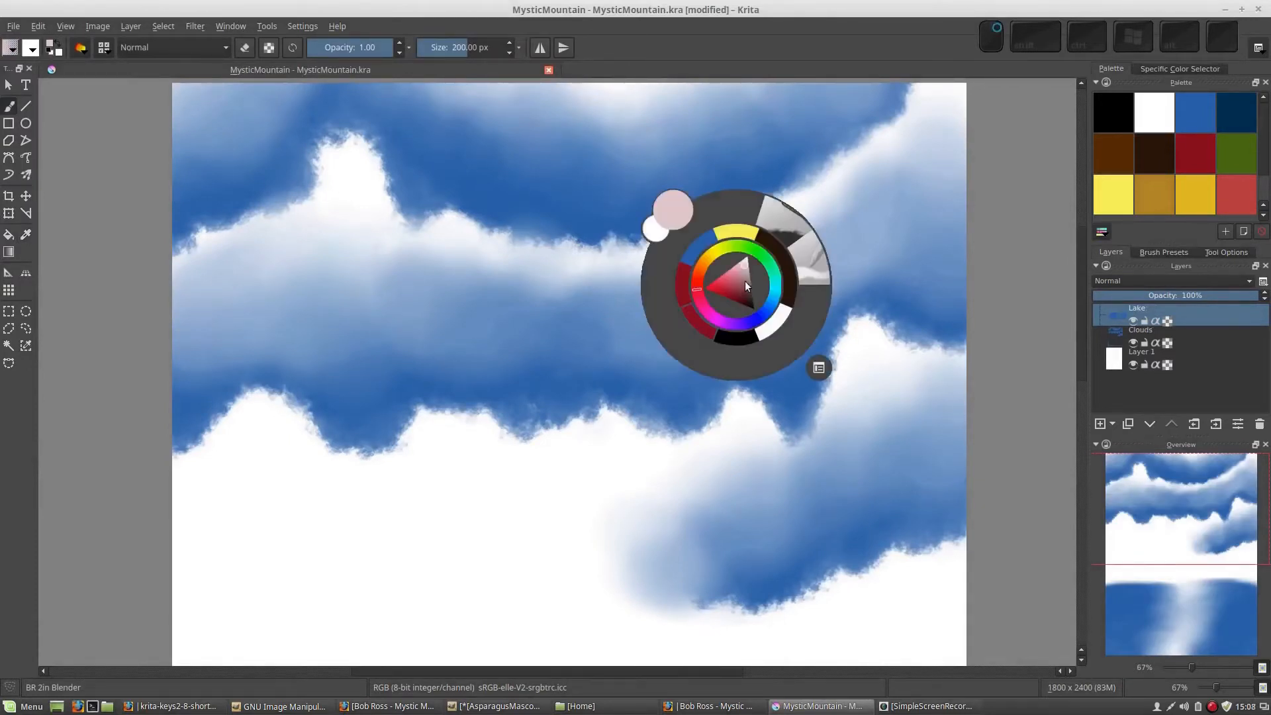
{"action": "left_click", "coordinate": [781, 228]}
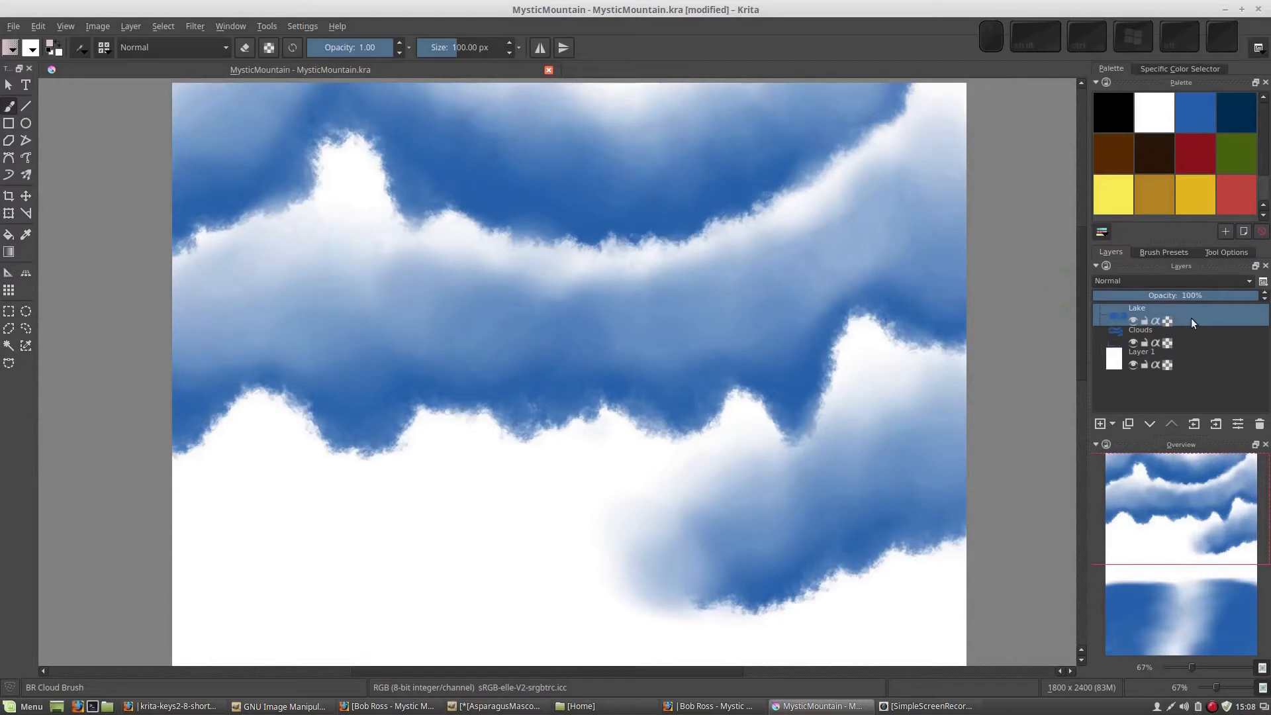
{"action": "left_click", "coordinate": [1178, 334]}
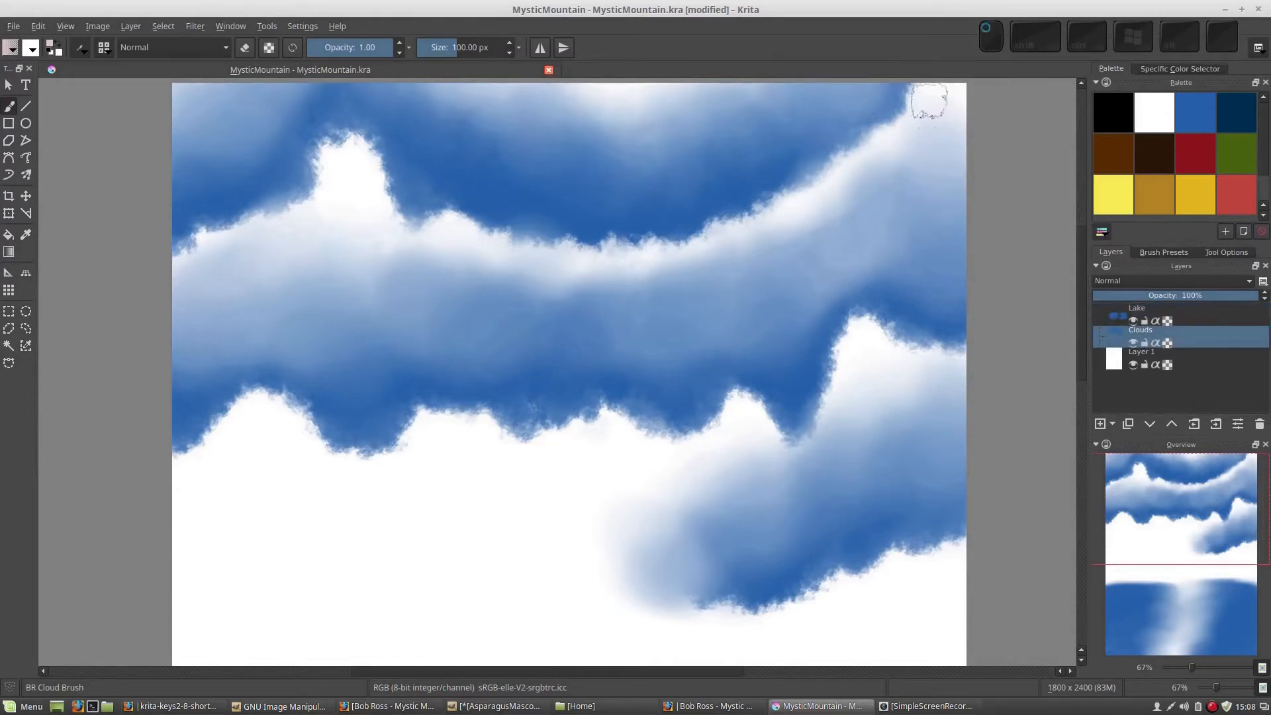
{"action": "mouse_move", "coordinate": [927, 96]}
{"action": "left_mouse_down"}
{"action": "mouse_move", "coordinate": [824, 198]}
{"action": "mouse_move", "coordinate": [712, 247]}
{"action": "mouse_move", "coordinate": [558, 274]}
{"action": "mouse_move", "coordinate": [335, 190]}
{"action": "mouse_move", "coordinate": [175, 262]}
{"action": "left_mouse_up"}
{"action": "mouse_move", "coordinate": [963, 350]}
{"action": "left_mouse_down"}
{"action": "mouse_move", "coordinate": [630, 431]}
{"action": "mouse_move", "coordinate": [213, 431]}
{"action": "mouse_move", "coordinate": [175, 463]}
{"action": "left_mouse_up"}
{"action": "left_click_drag", "start_coordinate": [963, 539], "coordinate": [744, 609]}
{"action": "mouse_move", "coordinate": [336, 197]}
{"action": "left_mouse_down"}
{"action": "mouse_move", "coordinate": [351, 162]}
{"action": "mouse_move", "coordinate": [399, 222]}
{"action": "left_mouse_up"}
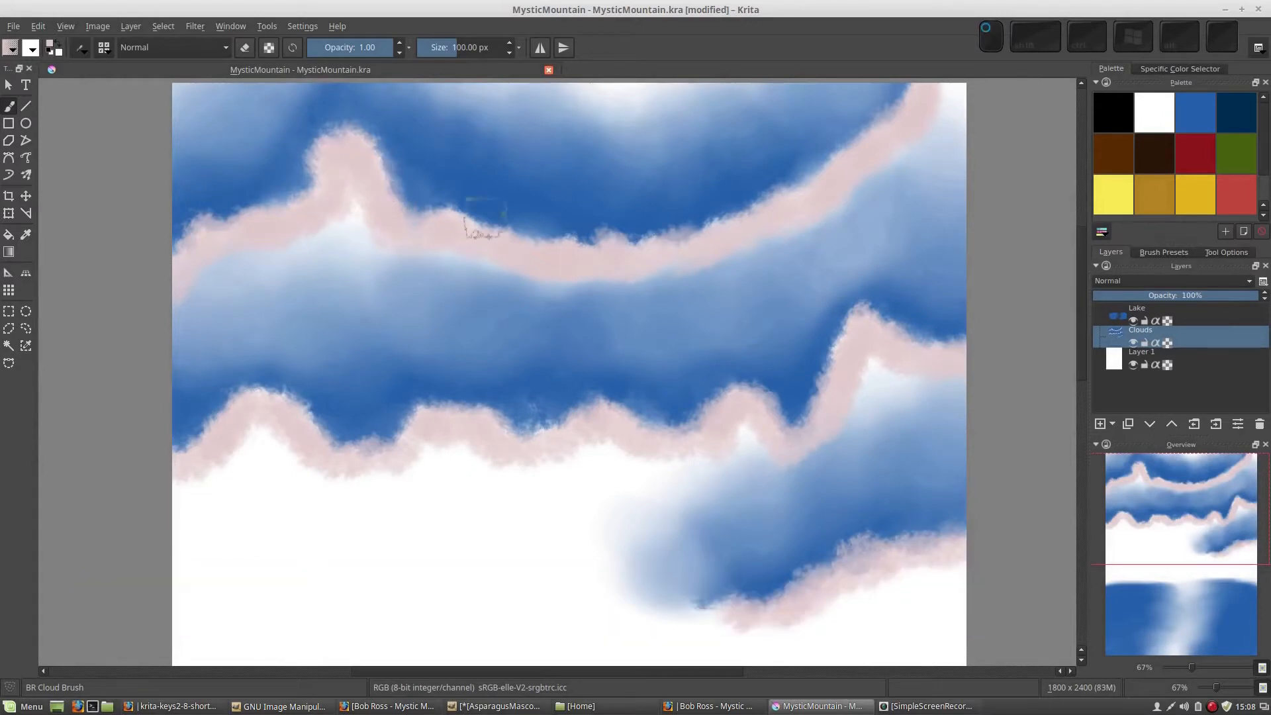
Blend the pink edge on the right half of the upper cloud downward with the BR 2in Blender, undoing the last stroke.
{"action": "right_click", "coordinate": [754, 291]}
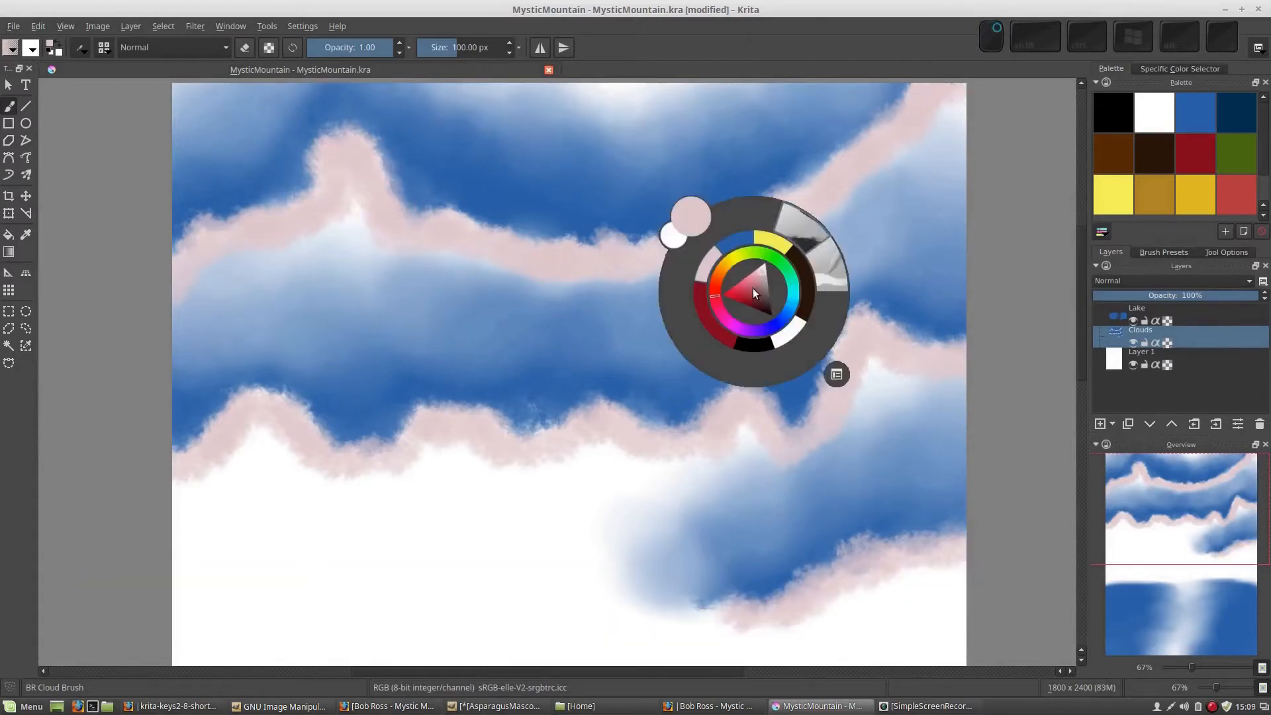
{"action": "left_click", "coordinate": [806, 270]}
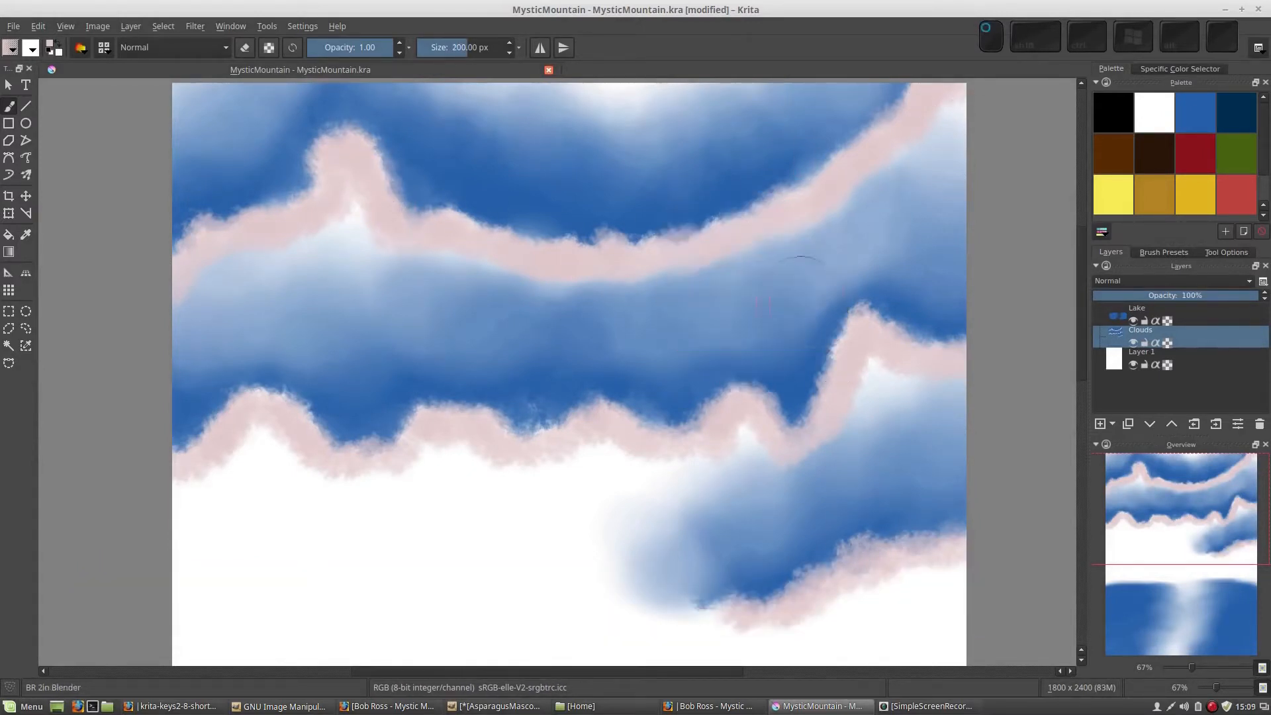
{"action": "right_click", "coordinate": [743, 233]}
{"action": "left_click", "coordinate": [821, 221]}
{"action": "left_click_drag", "start_coordinate": [958, 114], "coordinate": [969, 165]}
{"action": "mouse_move", "coordinate": [944, 117]}
{"action": "left_mouse_down"}
{"action": "mouse_move", "coordinate": [924, 169]}
{"action": "mouse_move", "coordinate": [905, 150]}
{"action": "mouse_move", "coordinate": [921, 194]}
{"action": "mouse_move", "coordinate": [907, 134]}
{"action": "mouse_move", "coordinate": [866, 200]}
{"action": "mouse_move", "coordinate": [909, 249]}
{"action": "mouse_move", "coordinate": [863, 171]}
{"action": "left_mouse_up"}
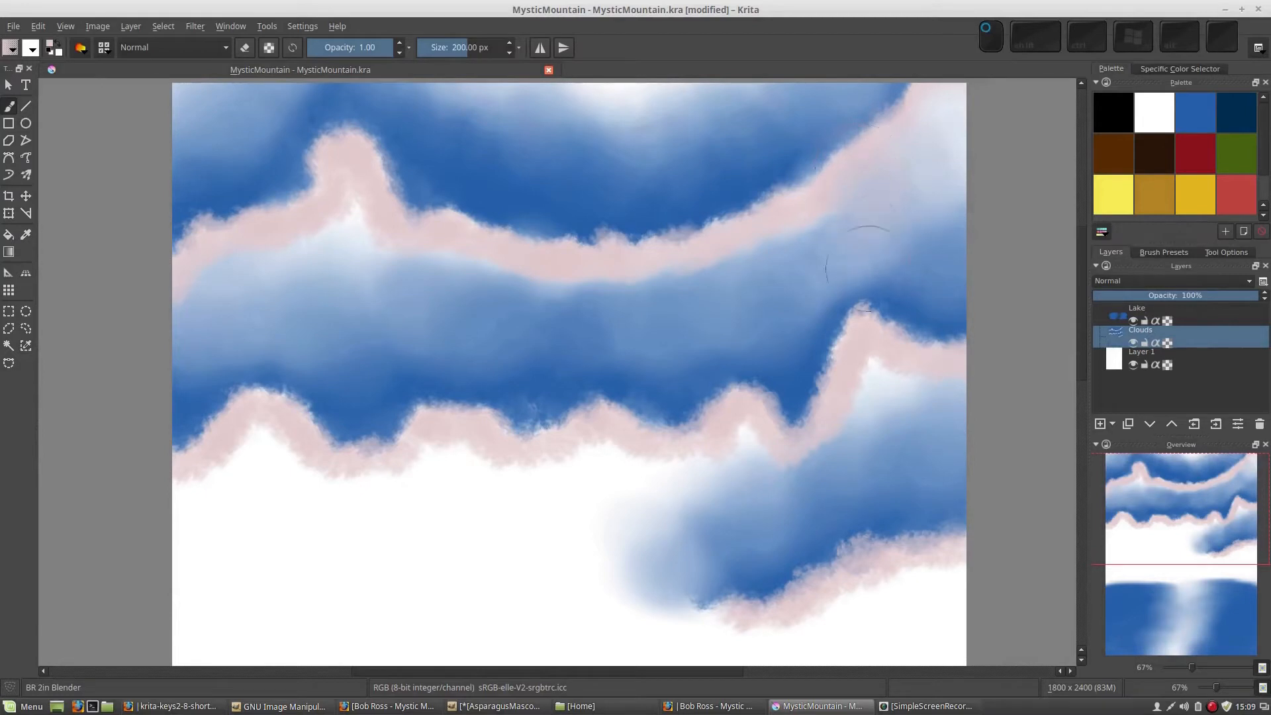
{"action": "mouse_move", "coordinate": [871, 272]}
{"action": "left_mouse_down"}
{"action": "mouse_move", "coordinate": [852, 252]}
{"action": "mouse_move", "coordinate": [873, 300]}
{"action": "mouse_move", "coordinate": [759, 265]}
{"action": "mouse_move", "coordinate": [781, 215]}
{"action": "mouse_move", "coordinate": [809, 273]}
{"action": "mouse_move", "coordinate": [784, 223]}
{"action": "mouse_move", "coordinate": [776, 239]}
{"action": "mouse_move", "coordinate": [805, 328]}
{"action": "left_mouse_up"}
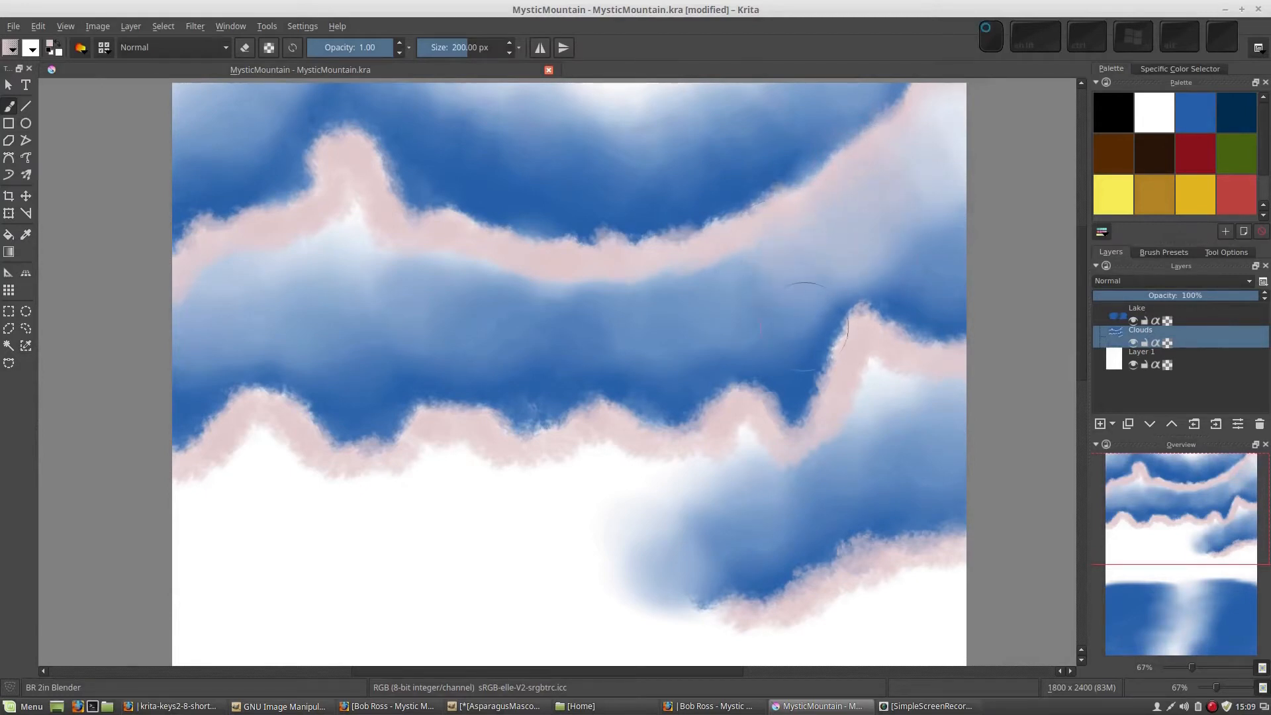
{"action": "left_click_drag", "start_coordinate": [736, 248], "coordinate": [731, 253]}
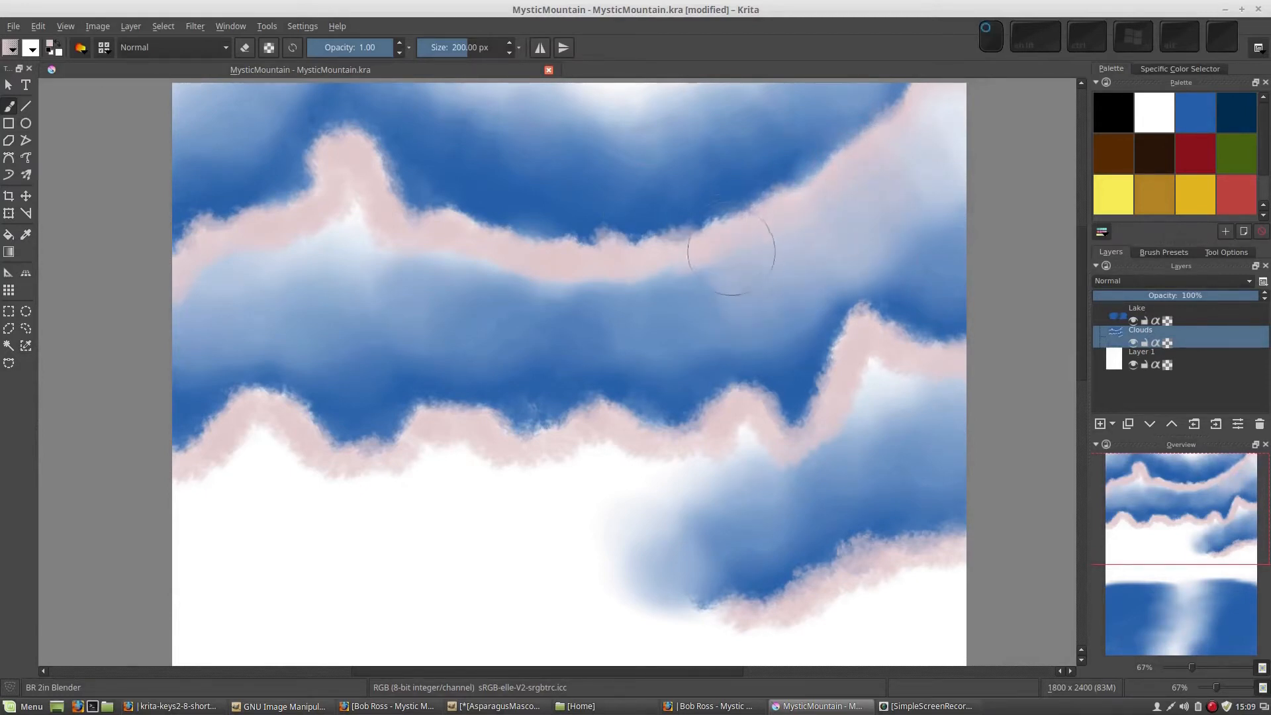
{"action": "mouse_move", "coordinate": [693, 303]}
{"action": "left_mouse_down"}
{"action": "mouse_move", "coordinate": [701, 343]}
{"action": "mouse_move", "coordinate": [699, 283]}
{"action": "mouse_move", "coordinate": [691, 319]}
{"action": "mouse_move", "coordinate": [613, 396]}
{"action": "left_mouse_up"}
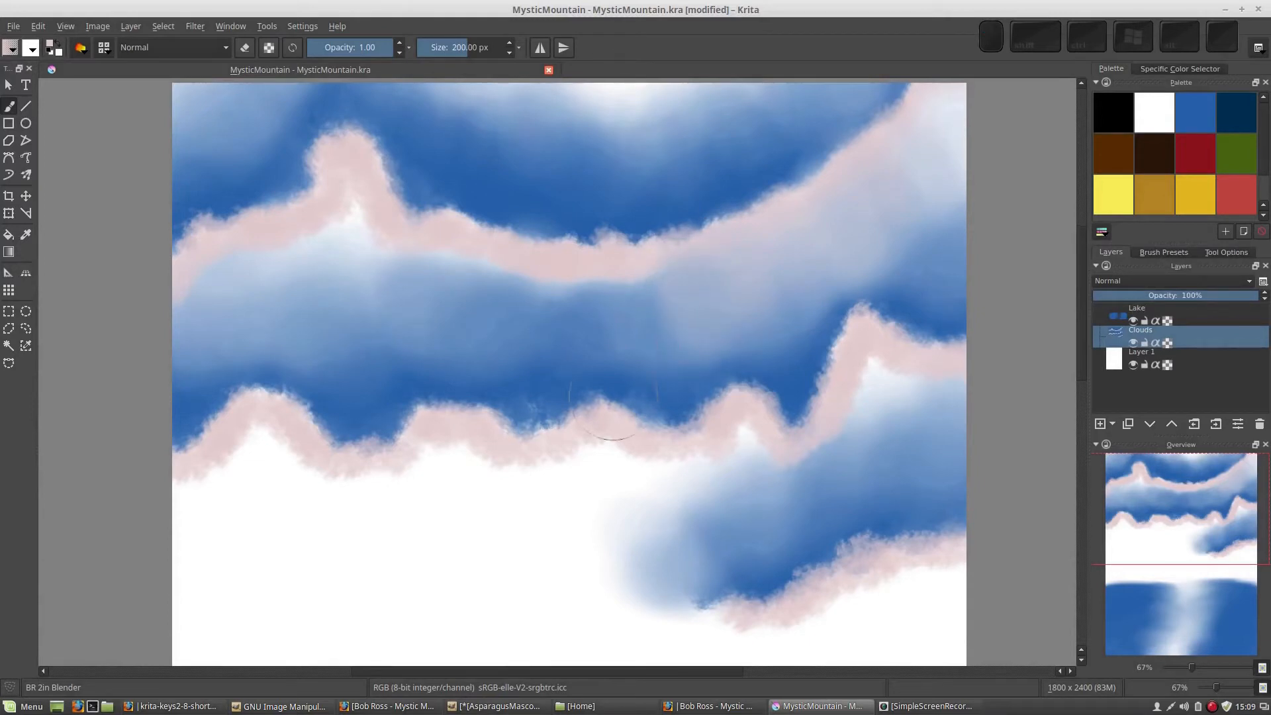
{"action": "mouse_move", "coordinate": [637, 279]}
{"action": "left_mouse_down"}
{"action": "mouse_move", "coordinate": [648, 253]}
{"action": "mouse_move", "coordinate": [655, 309]}
{"action": "mouse_move", "coordinate": [640, 351]}
{"action": "mouse_move", "coordinate": [612, 358]}
{"action": "left_mouse_up"}
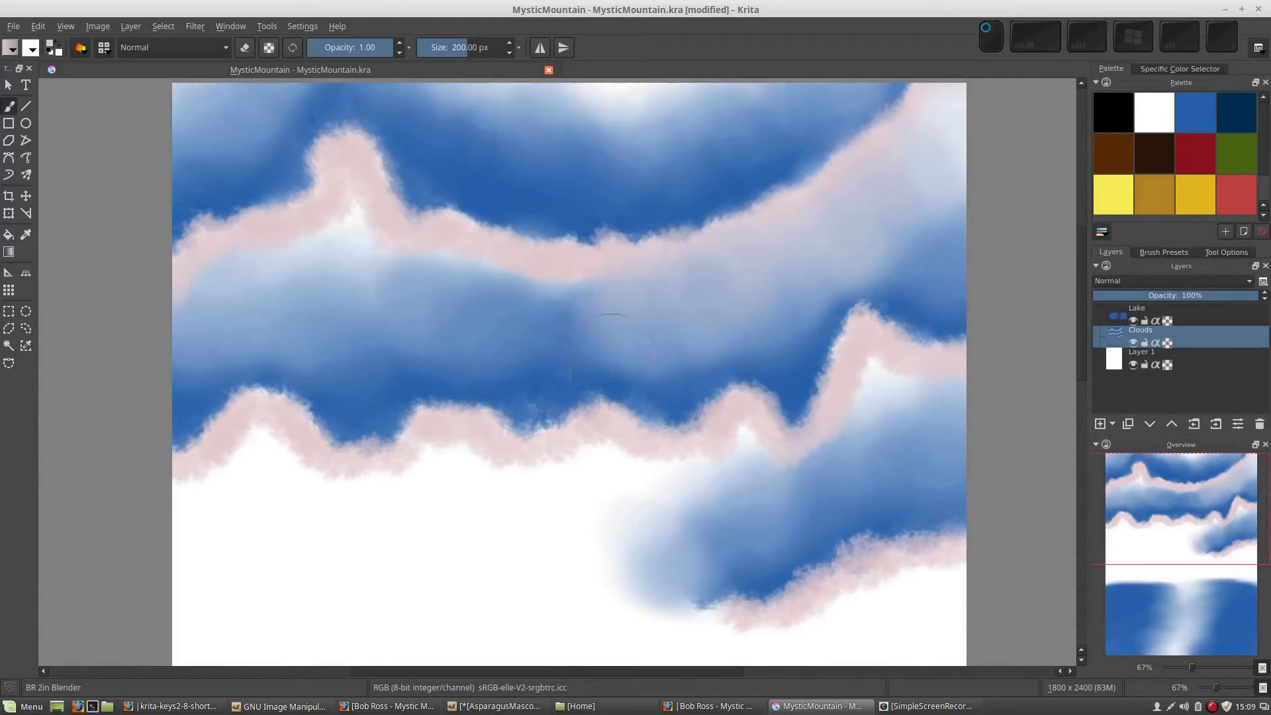
{"action": "mouse_move", "coordinate": [580, 277]}
{"action": "left_mouse_down"}
{"action": "mouse_move", "coordinate": [551, 258]}
{"action": "mouse_move", "coordinate": [543, 229]}
{"action": "mouse_move", "coordinate": [514, 363]}
{"action": "mouse_move", "coordinate": [450, 259]}
{"action": "left_mouse_up"}
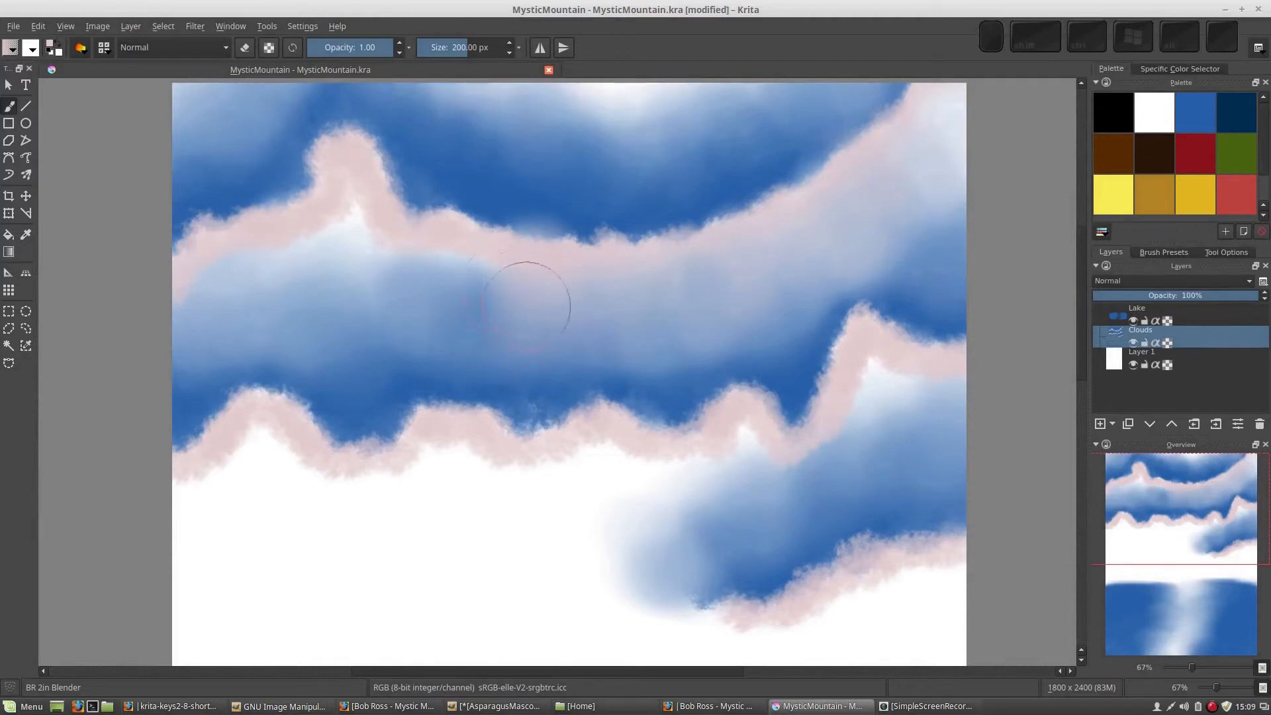
{"action": "key", "text": "ctrl+z"}
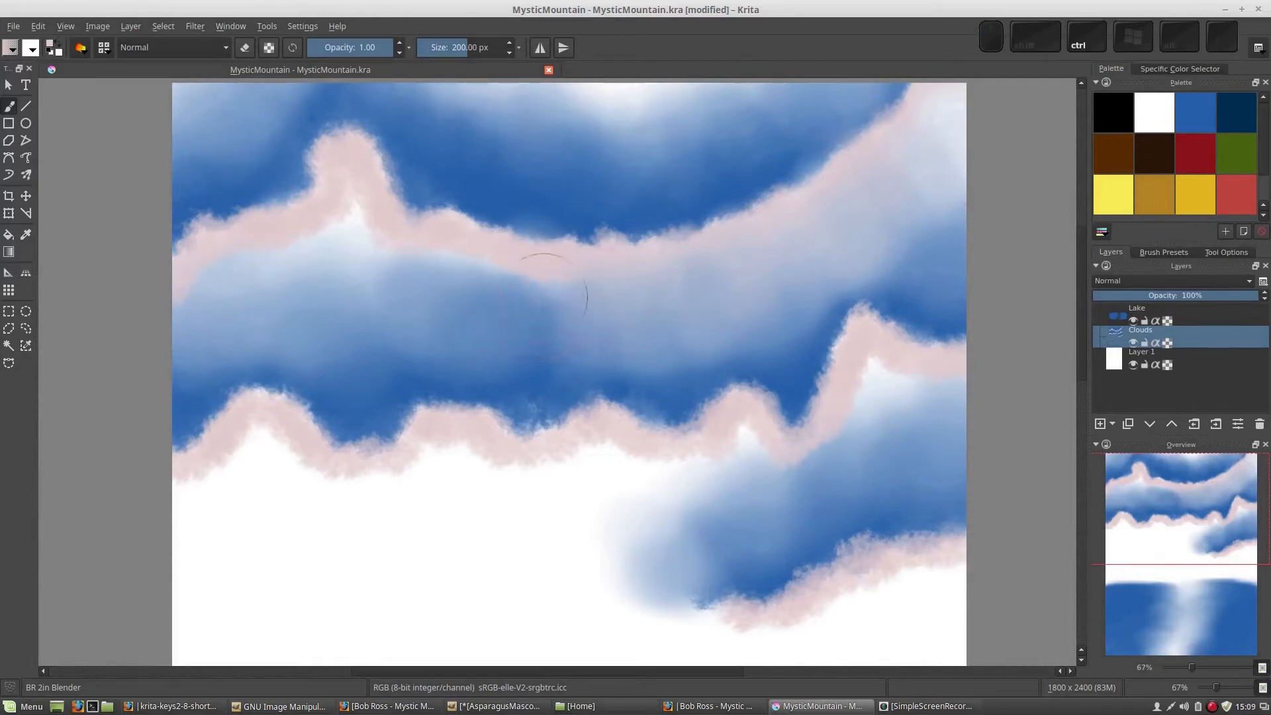
Blend the remaining pink edge of the upper cloud and the pink edges of the middle row of clouds downward.
{"action": "mouse_move", "coordinate": [544, 298]}
{"action": "left_mouse_down"}
{"action": "mouse_move", "coordinate": [545, 355]}
{"action": "mouse_move", "coordinate": [529, 286]}
{"action": "mouse_move", "coordinate": [513, 287]}
{"action": "mouse_move", "coordinate": [503, 254]}
{"action": "mouse_move", "coordinate": [505, 353]}
{"action": "mouse_move", "coordinate": [488, 239]}
{"action": "mouse_move", "coordinate": [504, 335]}
{"action": "mouse_move", "coordinate": [435, 268]}
{"action": "mouse_move", "coordinate": [454, 308]}
{"action": "mouse_move", "coordinate": [412, 253]}
{"action": "mouse_move", "coordinate": [352, 224]}
{"action": "mouse_move", "coordinate": [352, 317]}
{"action": "mouse_move", "coordinate": [353, 205]}
{"action": "mouse_move", "coordinate": [302, 287]}
{"action": "mouse_move", "coordinate": [256, 263]}
{"action": "mouse_move", "coordinate": [242, 323]}
{"action": "mouse_move", "coordinate": [230, 268]}
{"action": "mouse_move", "coordinate": [207, 358]}
{"action": "mouse_move", "coordinate": [173, 335]}
{"action": "mouse_move", "coordinate": [216, 497]}
{"action": "mouse_move", "coordinate": [190, 505]}
{"action": "mouse_move", "coordinate": [207, 576]}
{"action": "mouse_move", "coordinate": [223, 494]}
{"action": "mouse_move", "coordinate": [247, 509]}
{"action": "mouse_move", "coordinate": [253, 428]}
{"action": "mouse_move", "coordinate": [271, 487]}
{"action": "mouse_move", "coordinate": [303, 471]}
{"action": "mouse_move", "coordinate": [377, 528]}
{"action": "mouse_move", "coordinate": [350, 474]}
{"action": "mouse_move", "coordinate": [431, 562]}
{"action": "mouse_move", "coordinate": [455, 464]}
{"action": "mouse_move", "coordinate": [492, 563]}
{"action": "mouse_move", "coordinate": [625, 477]}
{"action": "mouse_move", "coordinate": [545, 498]}
{"action": "mouse_move", "coordinate": [584, 444]}
{"action": "mouse_move", "coordinate": [602, 555]}
{"action": "left_mouse_up"}
{"action": "mouse_move", "coordinate": [691, 406]}
{"action": "left_mouse_down"}
{"action": "mouse_move", "coordinate": [675, 506]}
{"action": "mouse_move", "coordinate": [732, 454]}
{"action": "mouse_move", "coordinate": [821, 477]}
{"action": "mouse_move", "coordinate": [865, 341]}
{"action": "mouse_move", "coordinate": [907, 411]}
{"action": "mouse_move", "coordinate": [894, 450]}
{"action": "mouse_move", "coordinate": [649, 463]}
{"action": "mouse_move", "coordinate": [587, 530]}
{"action": "mouse_move", "coordinate": [505, 448]}
{"action": "mouse_move", "coordinate": [428, 454]}
{"action": "mouse_move", "coordinate": [306, 530]}
{"action": "mouse_move", "coordinate": [245, 428]}
{"action": "mouse_move", "coordinate": [185, 515]}
{"action": "mouse_move", "coordinate": [189, 486]}
{"action": "left_mouse_up"}
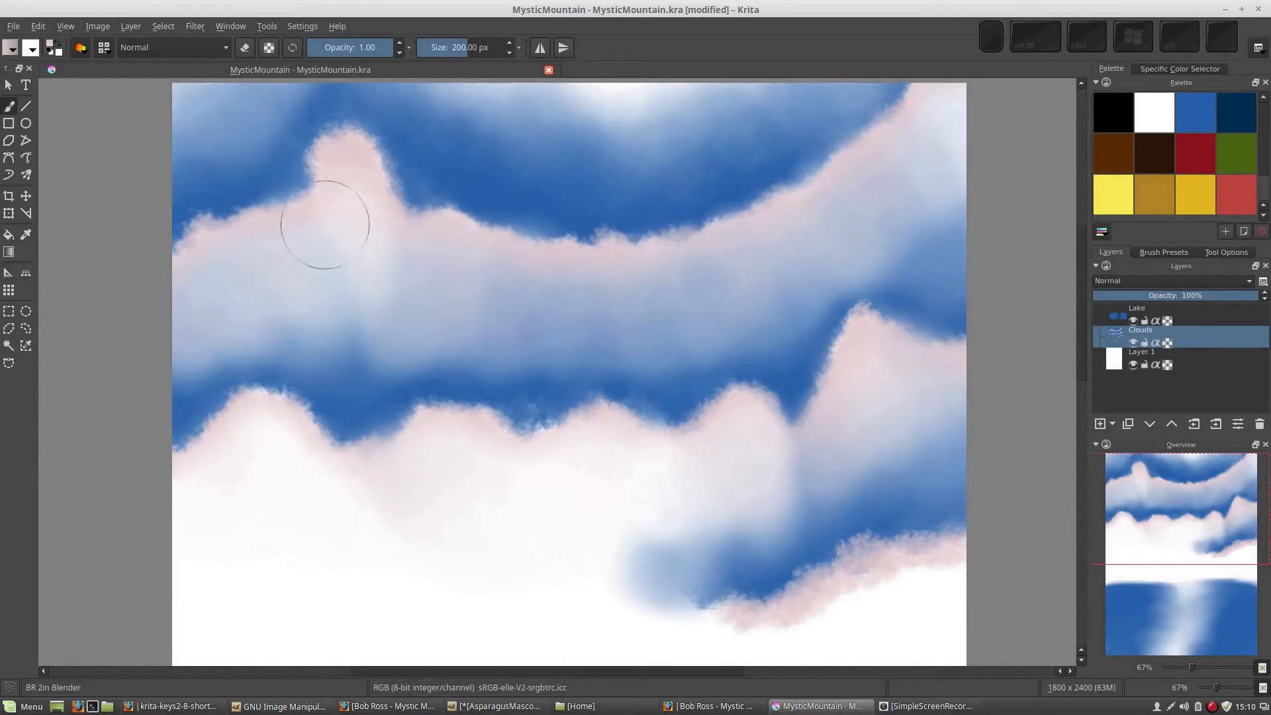
{"action": "mouse_move", "coordinate": [326, 224]}
{"action": "left_mouse_down"}
{"action": "mouse_move", "coordinate": [352, 259]}
{"action": "mouse_move", "coordinate": [279, 234]}
{"action": "mouse_move", "coordinate": [218, 287]}
{"action": "mouse_move", "coordinate": [365, 293]}
{"action": "left_mouse_up"}
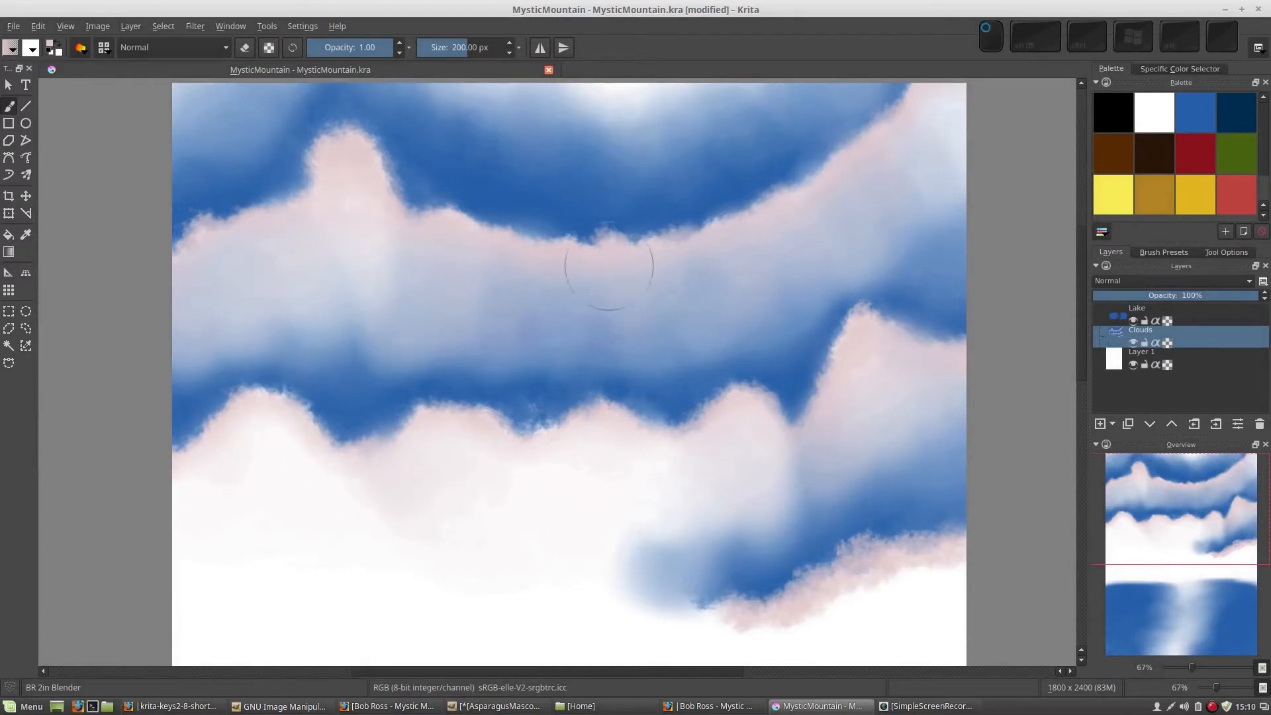
{"action": "mouse_move", "coordinate": [609, 267]}
{"action": "left_mouse_down"}
{"action": "mouse_move", "coordinate": [503, 301]}
{"action": "mouse_move", "coordinate": [448, 229]}
{"action": "mouse_move", "coordinate": [793, 214]}
{"action": "left_mouse_up"}
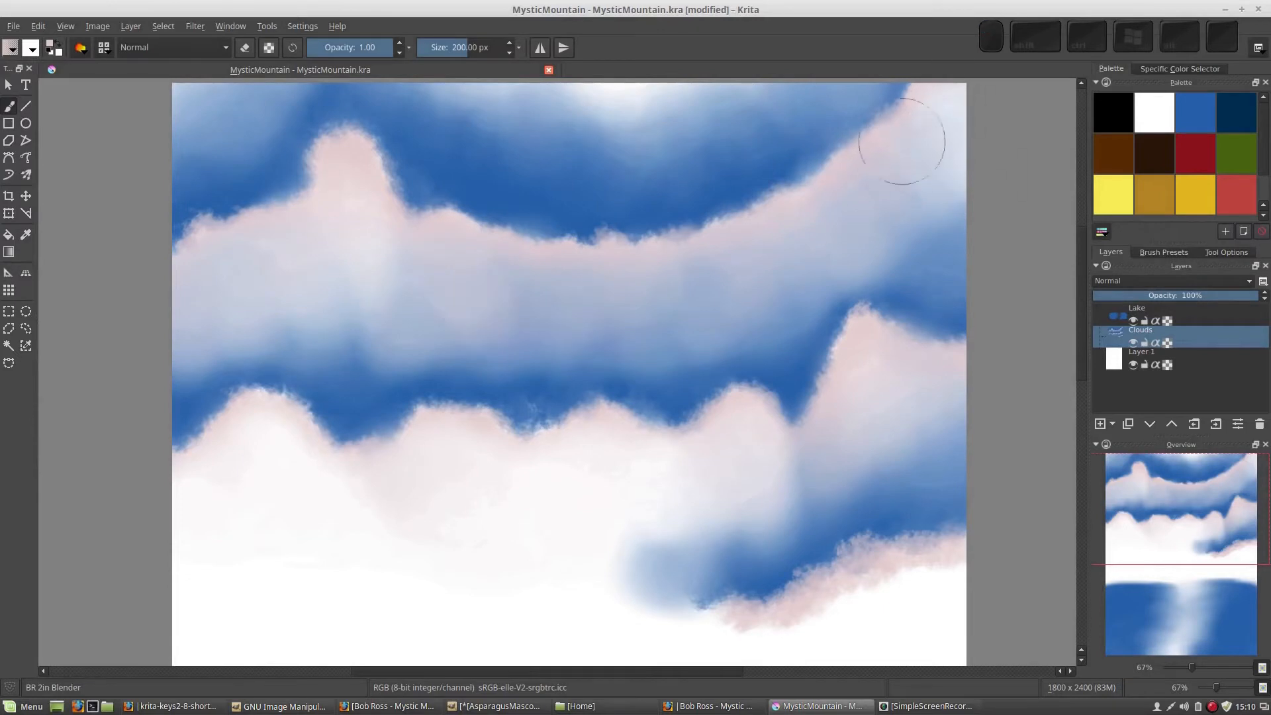
Blend the pink edge of the lowest cloud on the right downward and soften the area below the middle clouds.
{"action": "scroll", "coordinate": [914, 397], "scroll_direction": "down", "scroll_amount": 3}
{"action": "mouse_move", "coordinate": [912, 398]}
{"action": "left_mouse_down"}
{"action": "mouse_move", "coordinate": [940, 491]}
{"action": "mouse_move", "coordinate": [935, 423]}
{"action": "mouse_move", "coordinate": [902, 388]}
{"action": "mouse_move", "coordinate": [871, 440]}
{"action": "mouse_move", "coordinate": [814, 462]}
{"action": "mouse_move", "coordinate": [826, 416]}
{"action": "mouse_move", "coordinate": [775, 482]}
{"action": "mouse_move", "coordinate": [719, 458]}
{"action": "mouse_move", "coordinate": [793, 458]}
{"action": "mouse_move", "coordinate": [893, 516]}
{"action": "left_mouse_up"}
{"action": "right_click", "coordinate": [676, 241]}
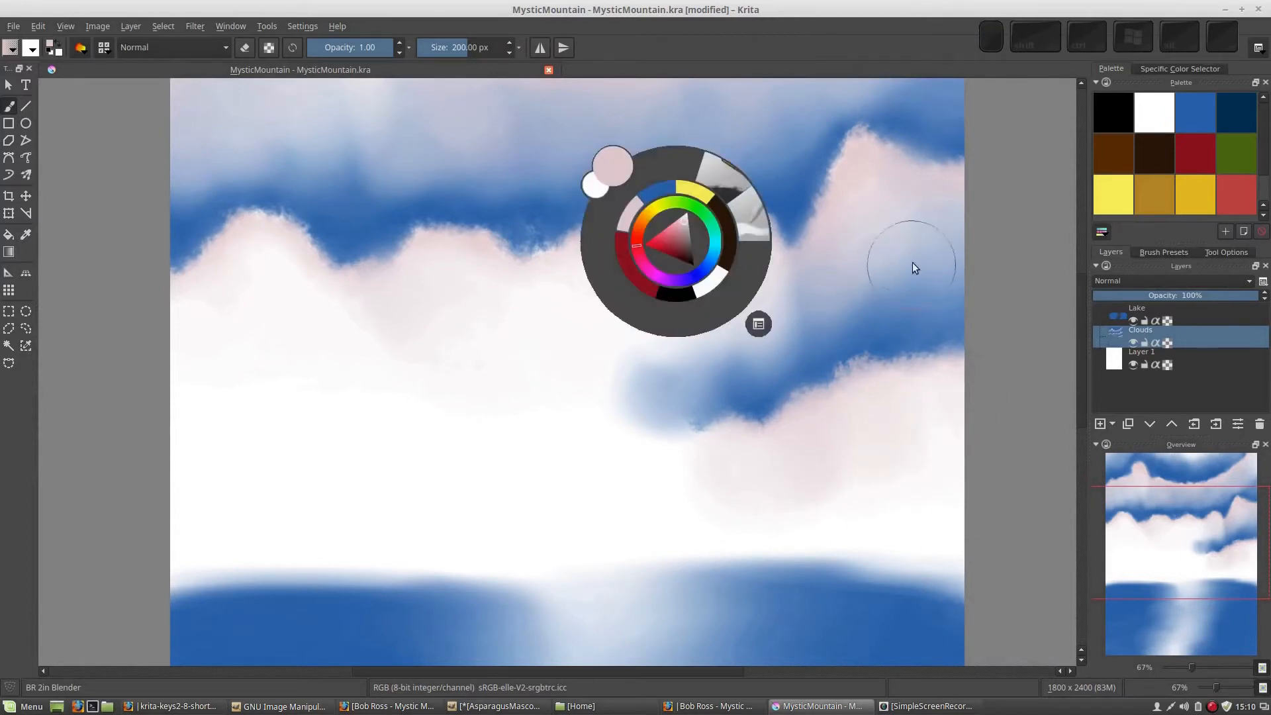
{"action": "left_click_drag", "start_coordinate": [865, 252], "coordinate": [779, 453]}
{"action": "mouse_move", "coordinate": [863, 488]}
{"action": "left_mouse_down"}
{"action": "mouse_move", "coordinate": [788, 397]}
{"action": "mouse_move", "coordinate": [783, 426]}
{"action": "mouse_move", "coordinate": [718, 463]}
{"action": "mouse_move", "coordinate": [751, 445]}
{"action": "mouse_move", "coordinate": [698, 499]}
{"action": "mouse_move", "coordinate": [789, 483]}
{"action": "mouse_move", "coordinate": [617, 503]}
{"action": "mouse_move", "coordinate": [547, 539]}
{"action": "left_mouse_up"}
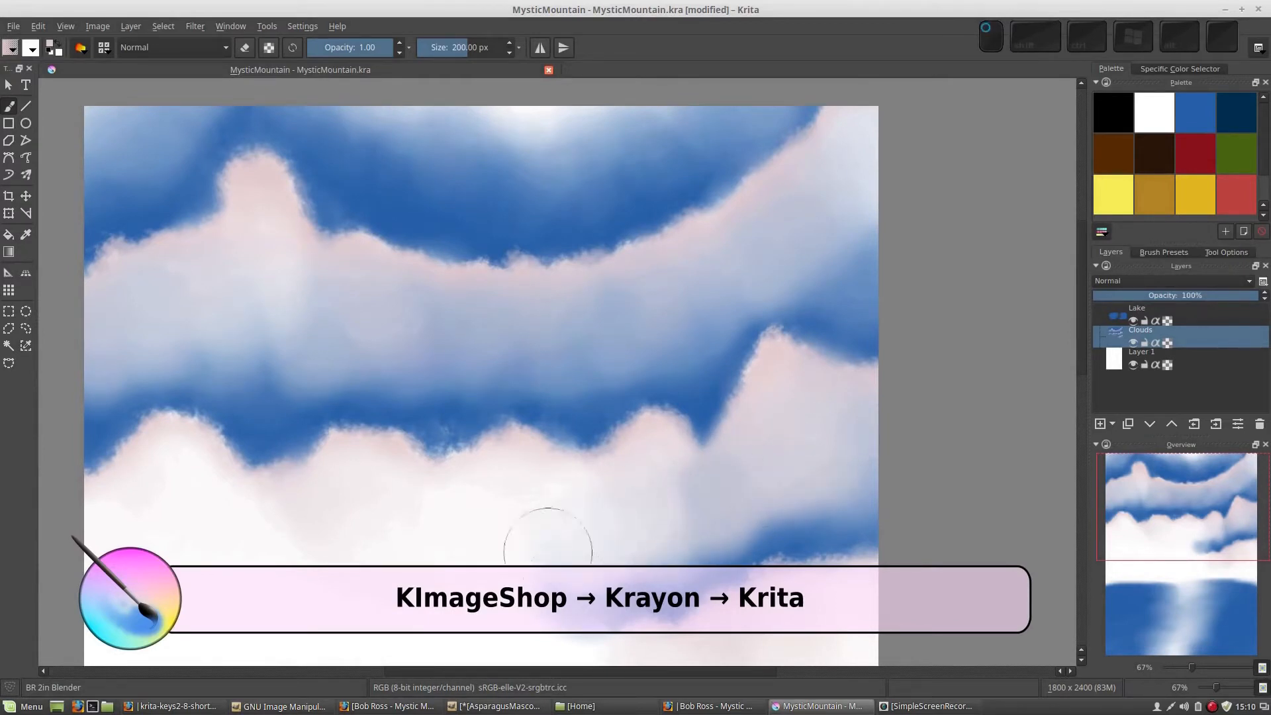
Add more pale pink to the right-hand middle and upper clouds with the BR Cloud Brush and blend it in with the BR 2in Blender.
{"action": "right_click", "coordinate": [706, 327]}
{"action": "left_click", "coordinate": [744, 262]}
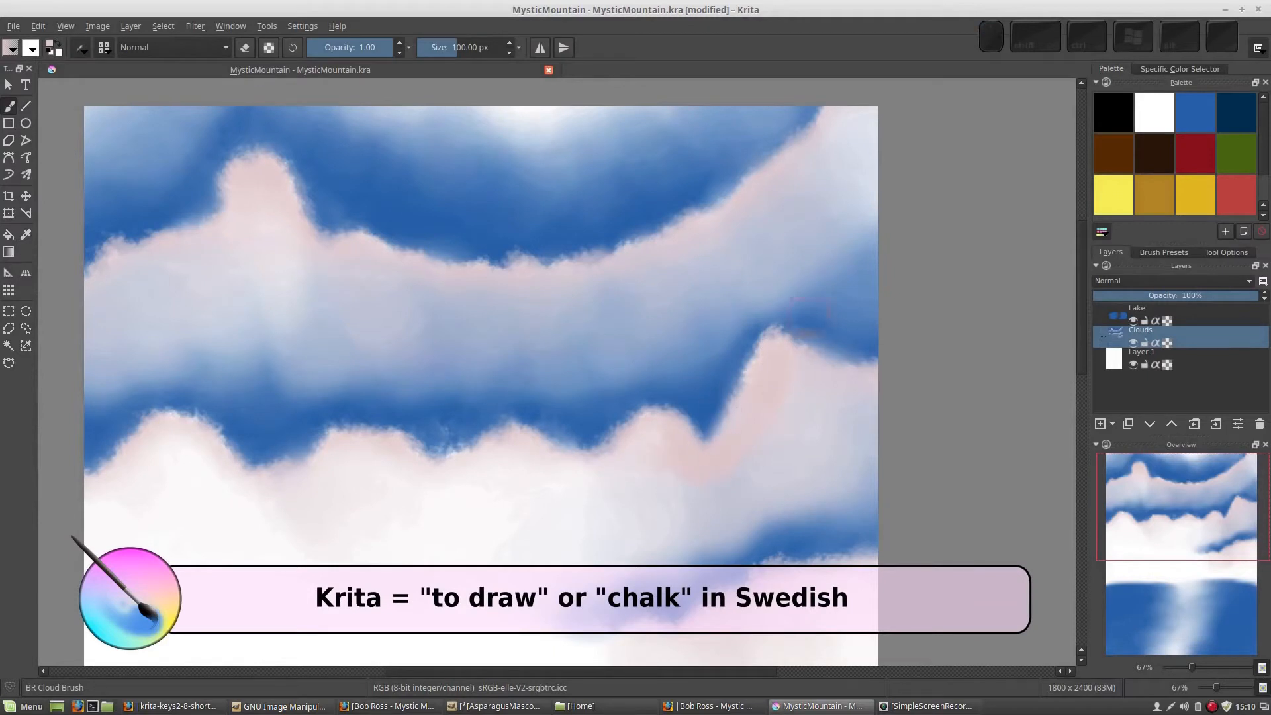
{"action": "right_click", "coordinate": [841, 407]}
{"action": "left_click", "coordinate": [838, 362]}
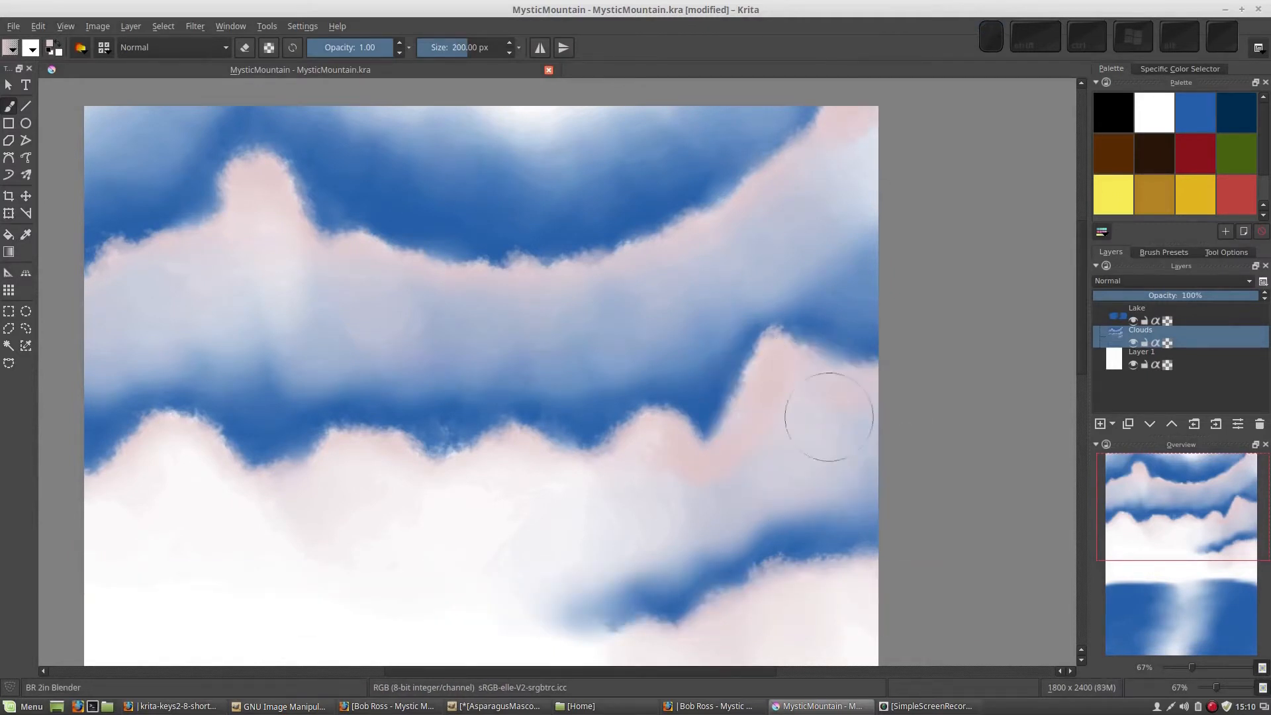
{"action": "mouse_move", "coordinate": [726, 458]}
{"action": "left_mouse_down"}
{"action": "mouse_move", "coordinate": [656, 487]}
{"action": "mouse_move", "coordinate": [650, 468]}
{"action": "mouse_move", "coordinate": [652, 530]}
{"action": "left_mouse_up"}
{"action": "left_click_drag", "start_coordinate": [871, 187], "coordinate": [859, 120]}
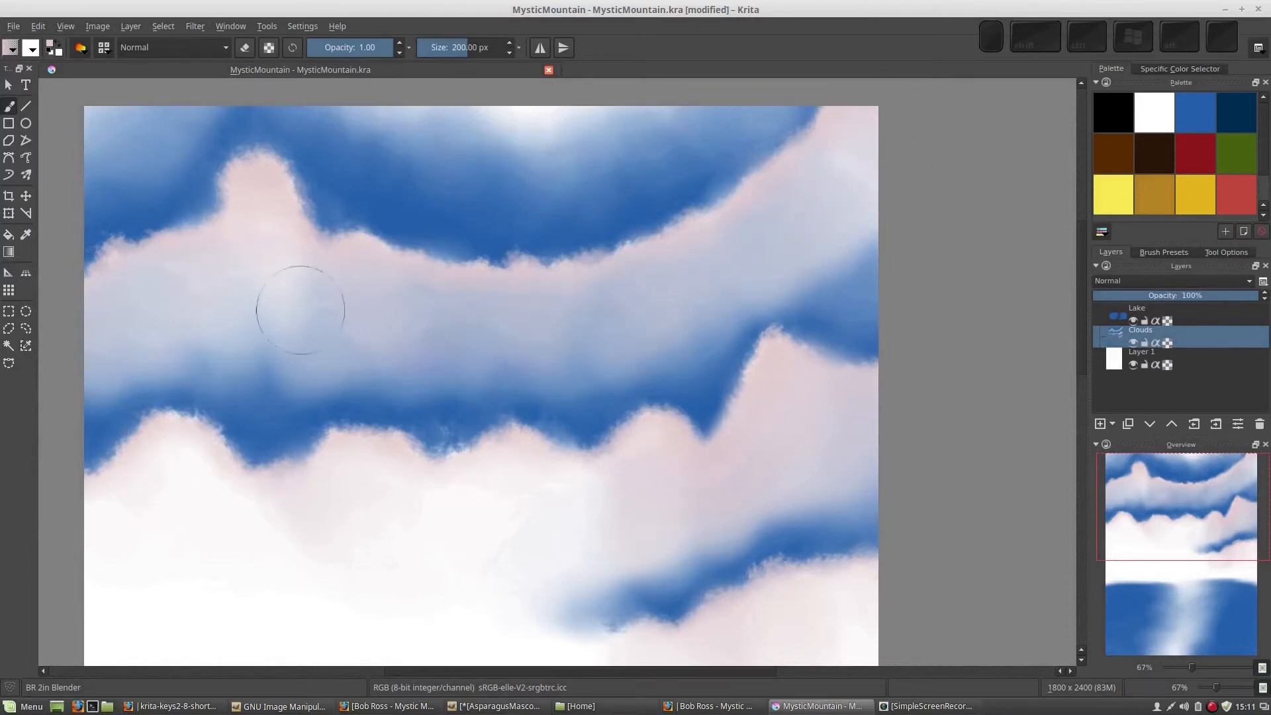
Blend the underside of the upper cloud and the base of the right-hand middle cloud into the blue sky.
{"action": "mouse_move", "coordinate": [300, 326]}
{"action": "left_mouse_down"}
{"action": "mouse_move", "coordinate": [265, 244]}
{"action": "mouse_move", "coordinate": [197, 278]}
{"action": "mouse_move", "coordinate": [192, 353]}
{"action": "mouse_move", "coordinate": [273, 335]}
{"action": "mouse_move", "coordinate": [280, 278]}
{"action": "mouse_move", "coordinate": [221, 380]}
{"action": "mouse_move", "coordinate": [197, 392]}
{"action": "mouse_move", "coordinate": [157, 318]}
{"action": "left_mouse_up"}
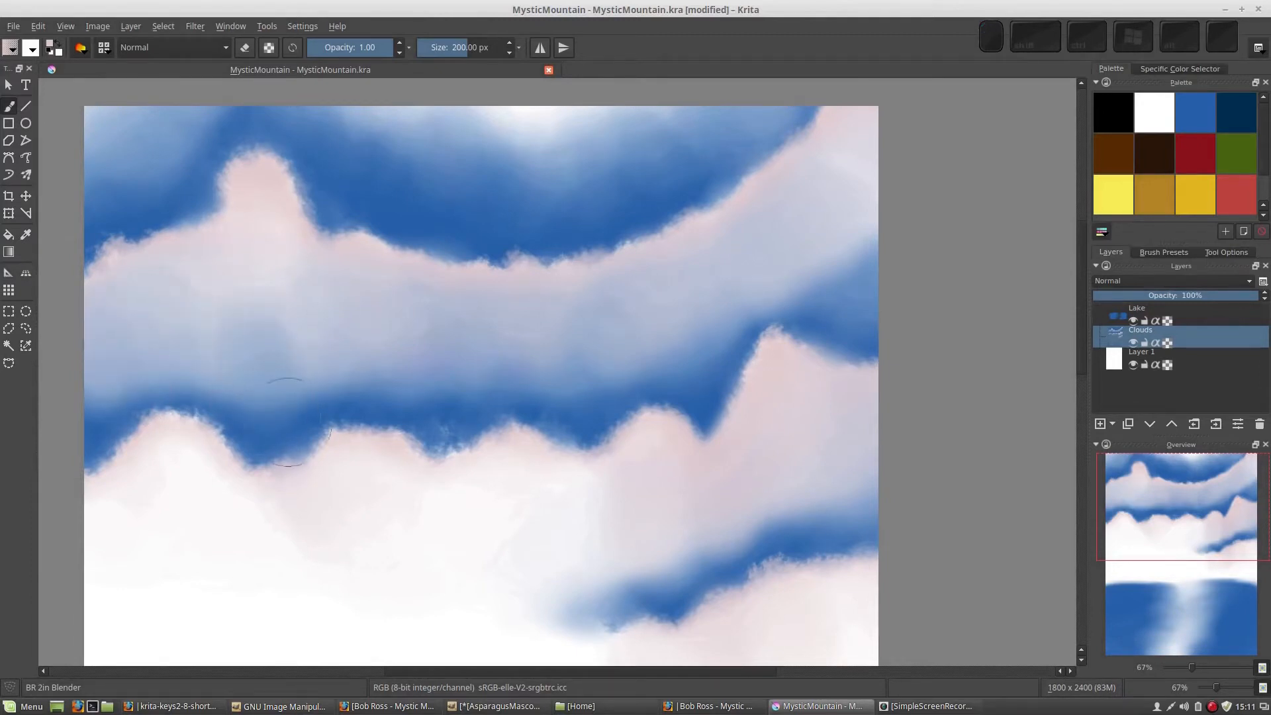
{"action": "mouse_move", "coordinate": [288, 422]}
{"action": "left_mouse_down"}
{"action": "mouse_move", "coordinate": [336, 249]}
{"action": "mouse_move", "coordinate": [396, 380]}
{"action": "mouse_move", "coordinate": [437, 398]}
{"action": "mouse_move", "coordinate": [500, 240]}
{"action": "mouse_move", "coordinate": [536, 389]}
{"action": "mouse_move", "coordinate": [609, 382]}
{"action": "mouse_move", "coordinate": [656, 258]}
{"action": "mouse_move", "coordinate": [707, 343]}
{"action": "mouse_move", "coordinate": [769, 295]}
{"action": "left_mouse_up"}
{"action": "mouse_move", "coordinate": [667, 266]}
{"action": "left_mouse_down"}
{"action": "mouse_move", "coordinate": [624, 341]}
{"action": "mouse_move", "coordinate": [540, 294]}
{"action": "left_mouse_up"}
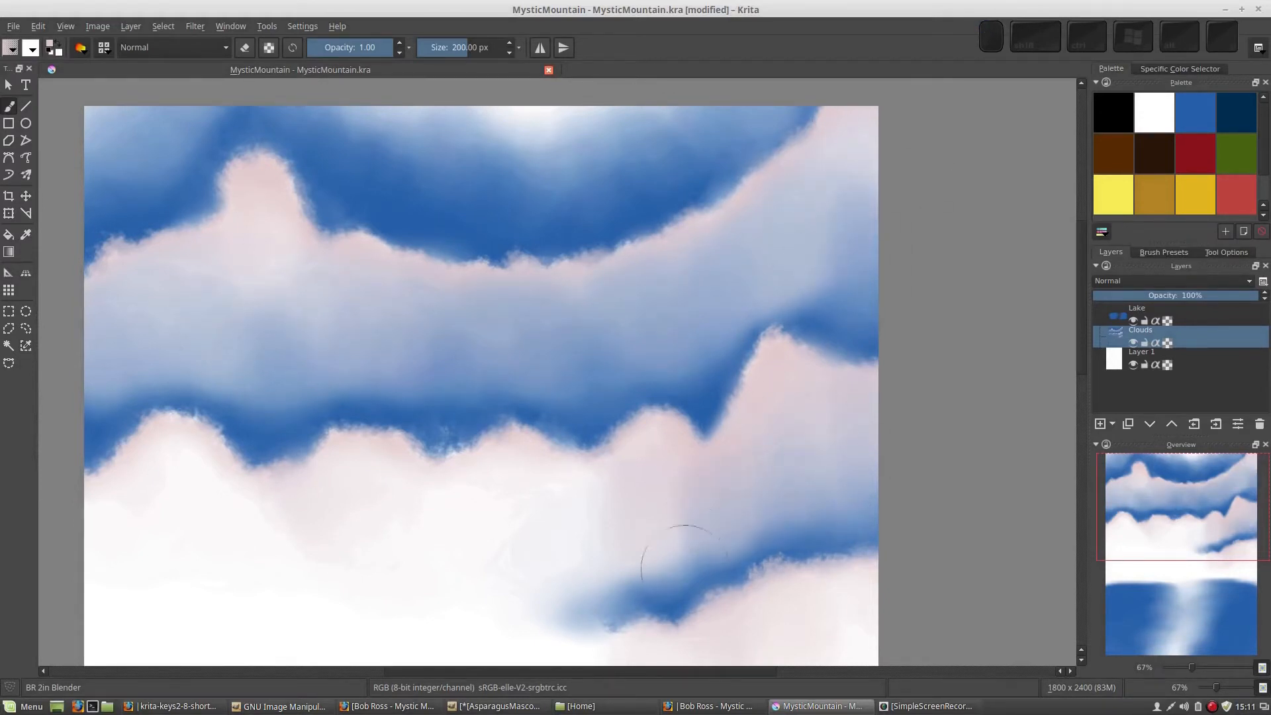
{"action": "mouse_move", "coordinate": [683, 568]}
{"action": "left_mouse_down"}
{"action": "mouse_move", "coordinate": [654, 581]}
{"action": "mouse_move", "coordinate": [634, 560]}
{"action": "mouse_move", "coordinate": [582, 587]}
{"action": "left_mouse_up"}
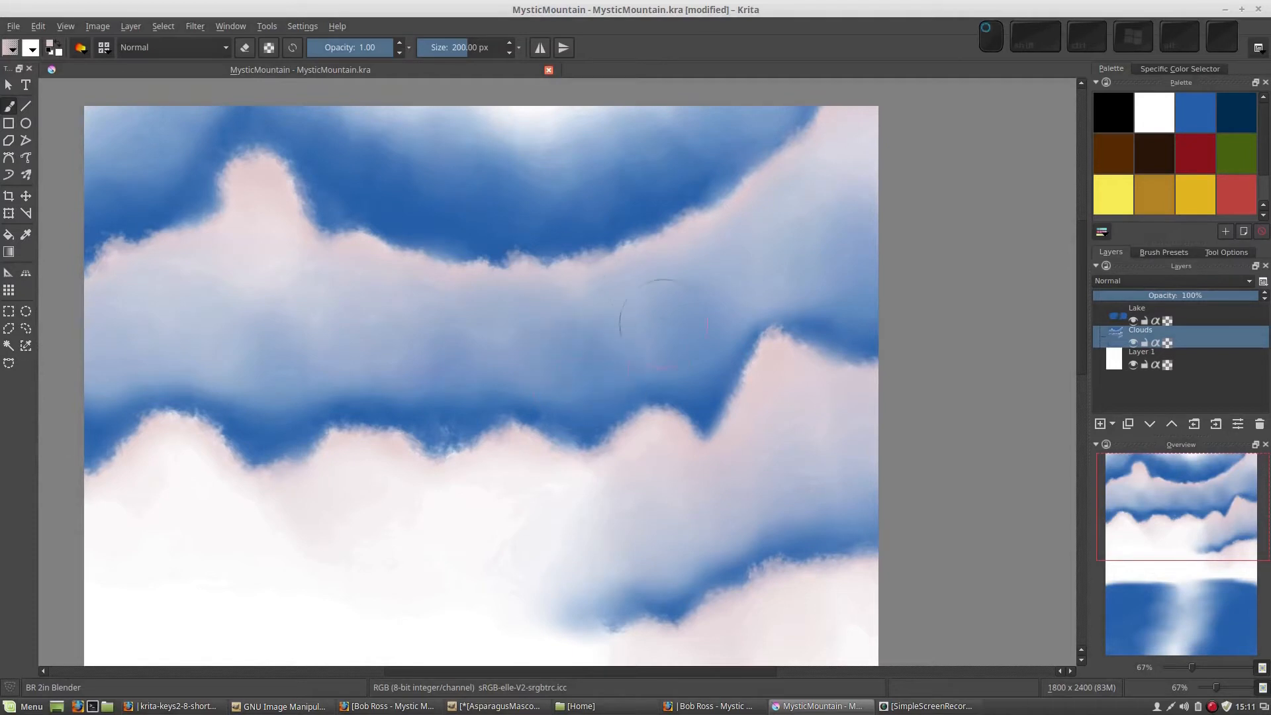
Soften the body and lower edge of the upper cloud further, including its right end, with the BR 2in Blender.
{"action": "left_click_drag", "start_coordinate": [409, 348], "coordinate": [430, 368]}
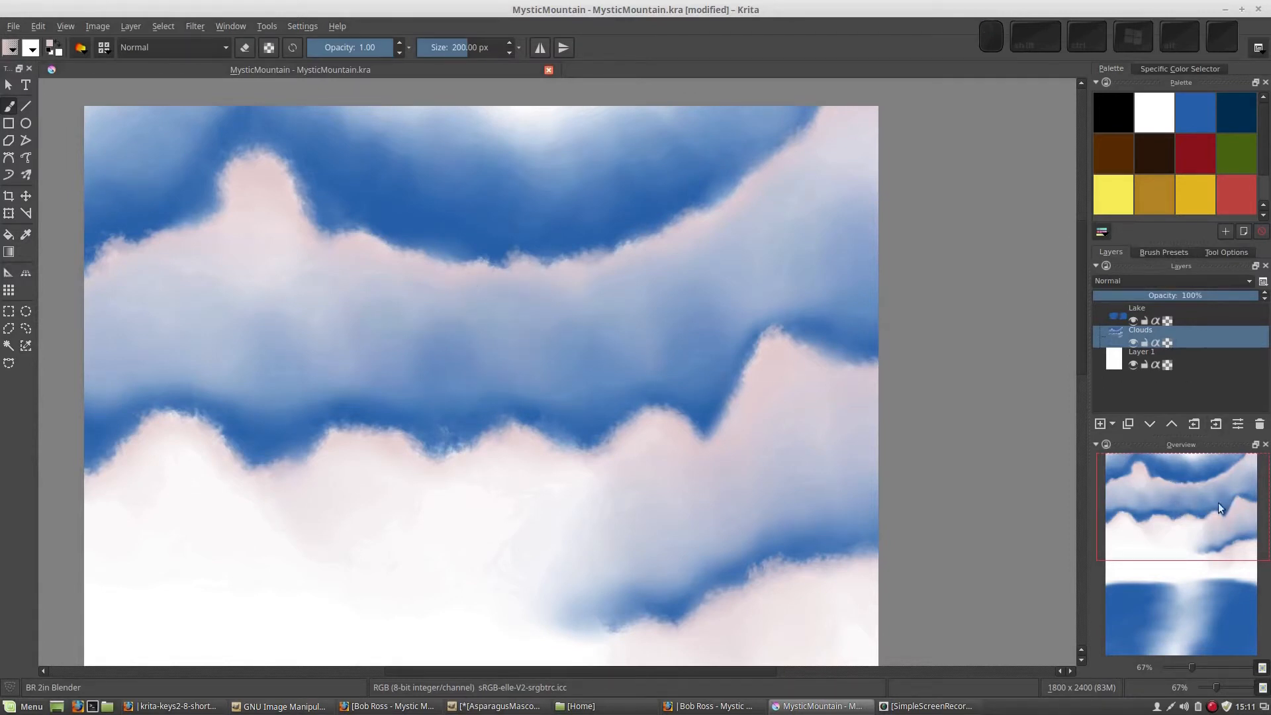
{"action": "left_click_drag", "start_coordinate": [1201, 496], "coordinate": [1194, 492]}
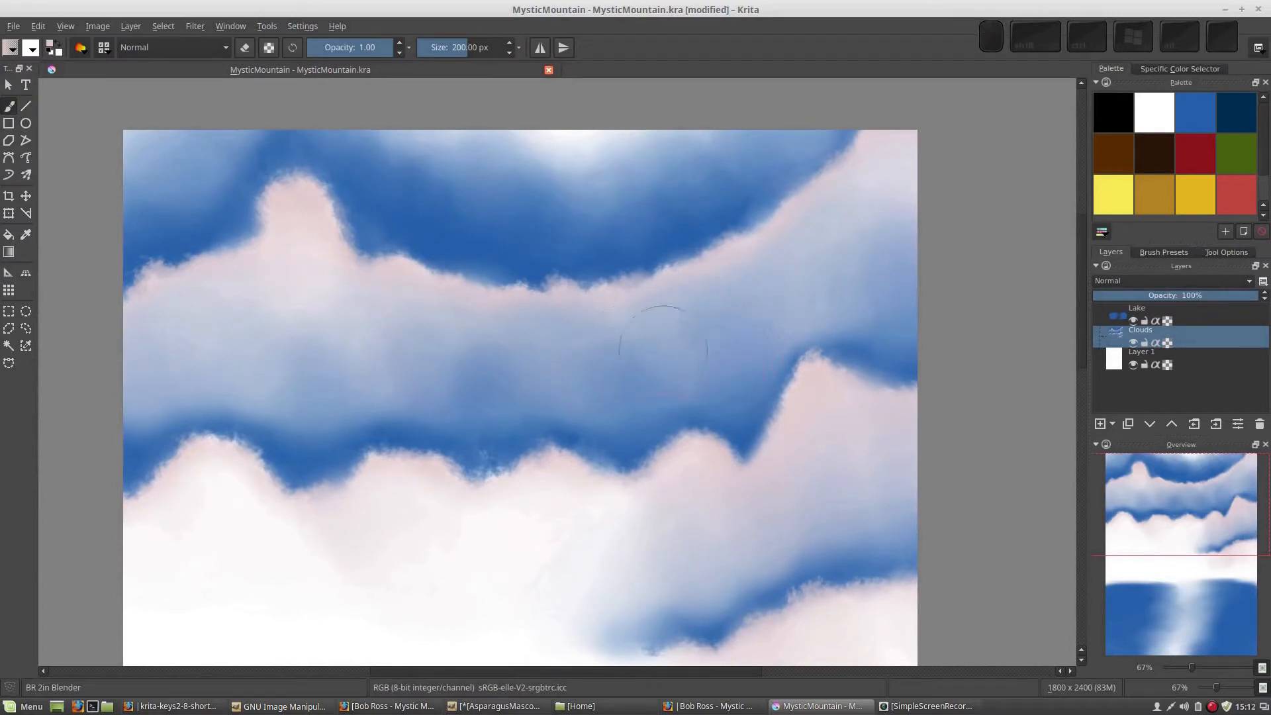
{"action": "left_click_drag", "start_coordinate": [646, 321], "coordinate": [617, 351]}
{"action": "left_click_drag", "start_coordinate": [727, 331], "coordinate": [746, 267]}
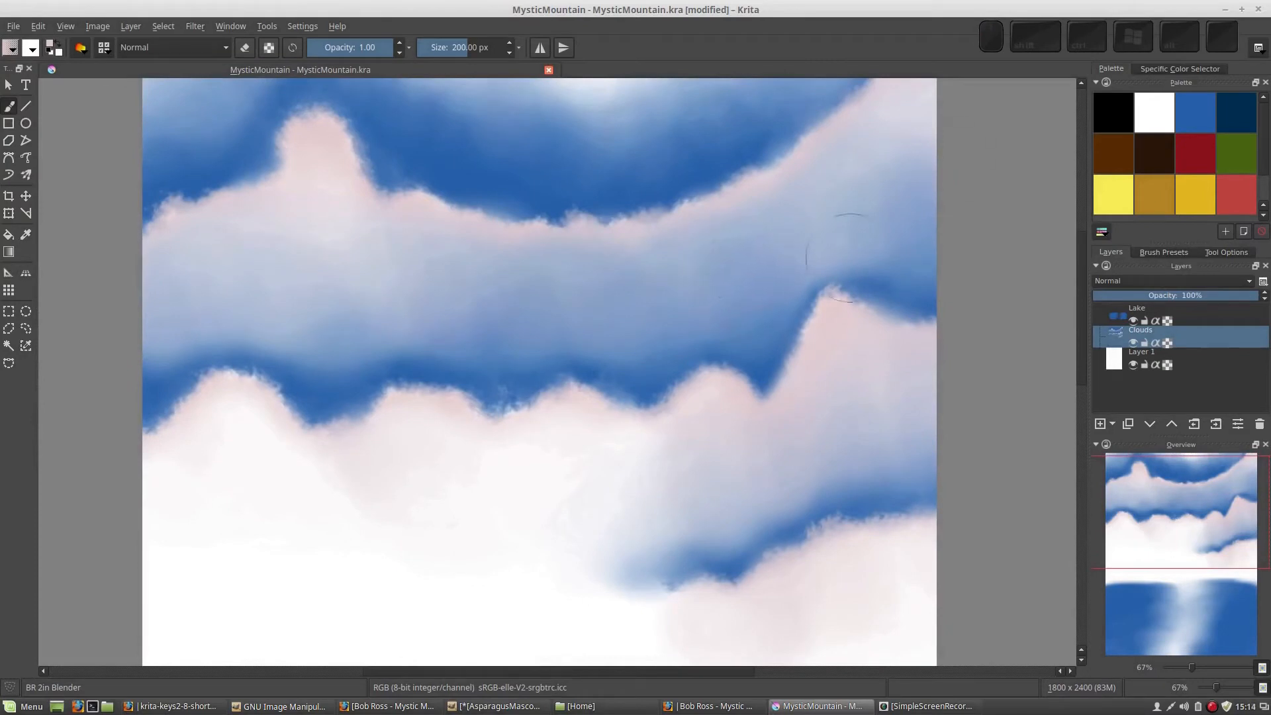
{"action": "left_click_drag", "start_coordinate": [730, 261], "coordinate": [739, 286]}
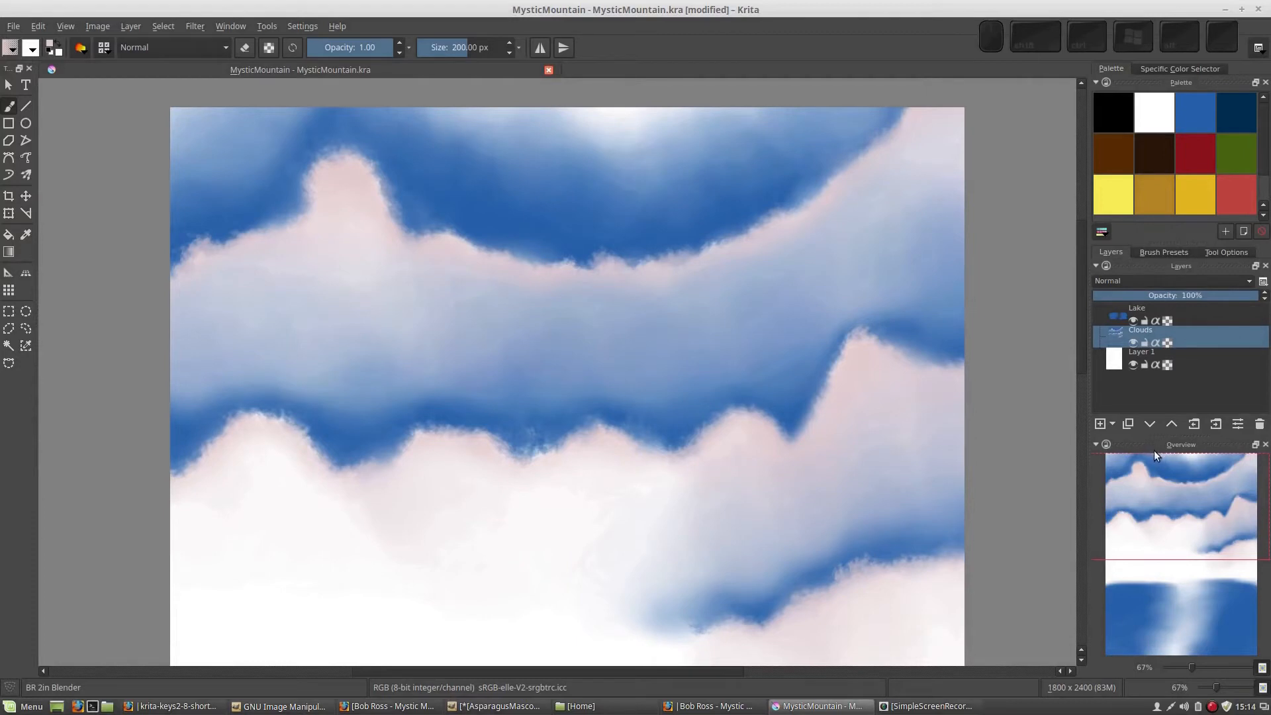
Select blue as the painting color and set the Clouds layer's opacity to 70%.
{"action": "left_click", "coordinate": [1193, 121]}
{"action": "left_click_drag", "start_coordinate": [1241, 297], "coordinate": [1202, 294]}
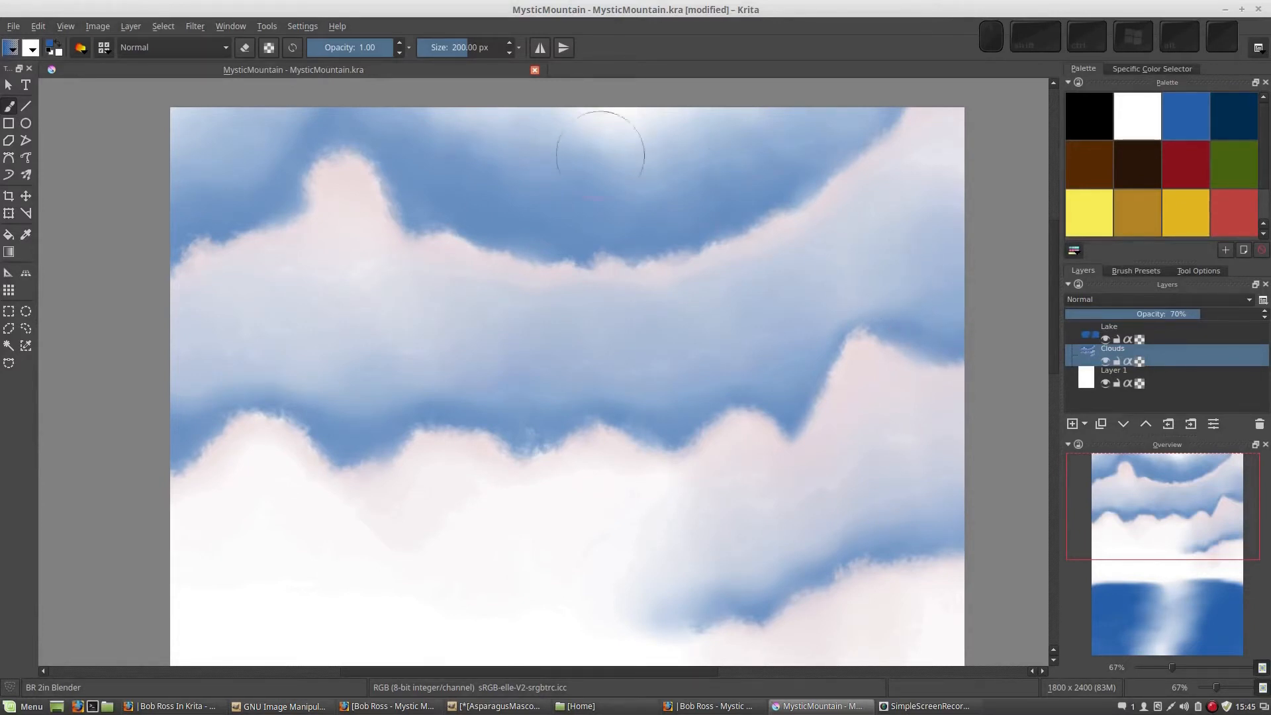
Show the Digital Colors Mixer docker and dock it together with the Overview docker.
{"action": "left_click", "coordinate": [310, 28]}
{"action": "mouse_move", "coordinate": [313, 117]}
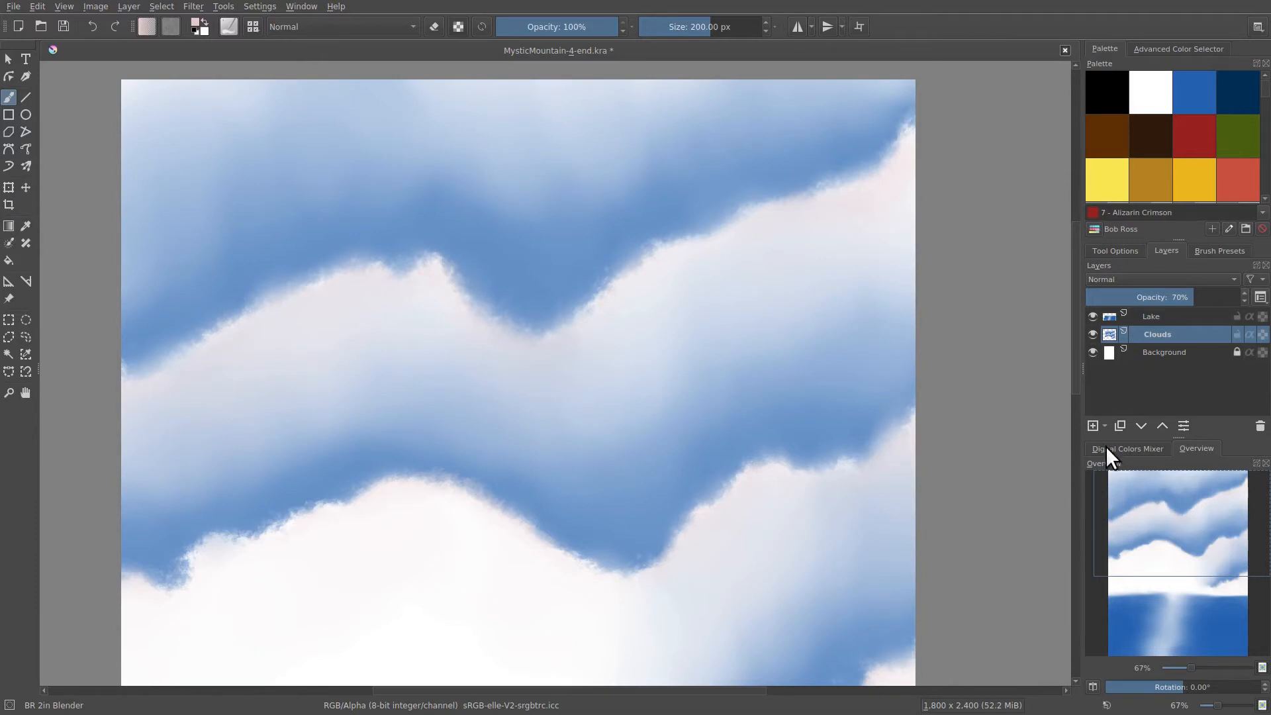
{"action": "left_click", "coordinate": [1106, 450]}
{"action": "left_click_drag", "start_coordinate": [1106, 458], "coordinate": [1057, 546]}
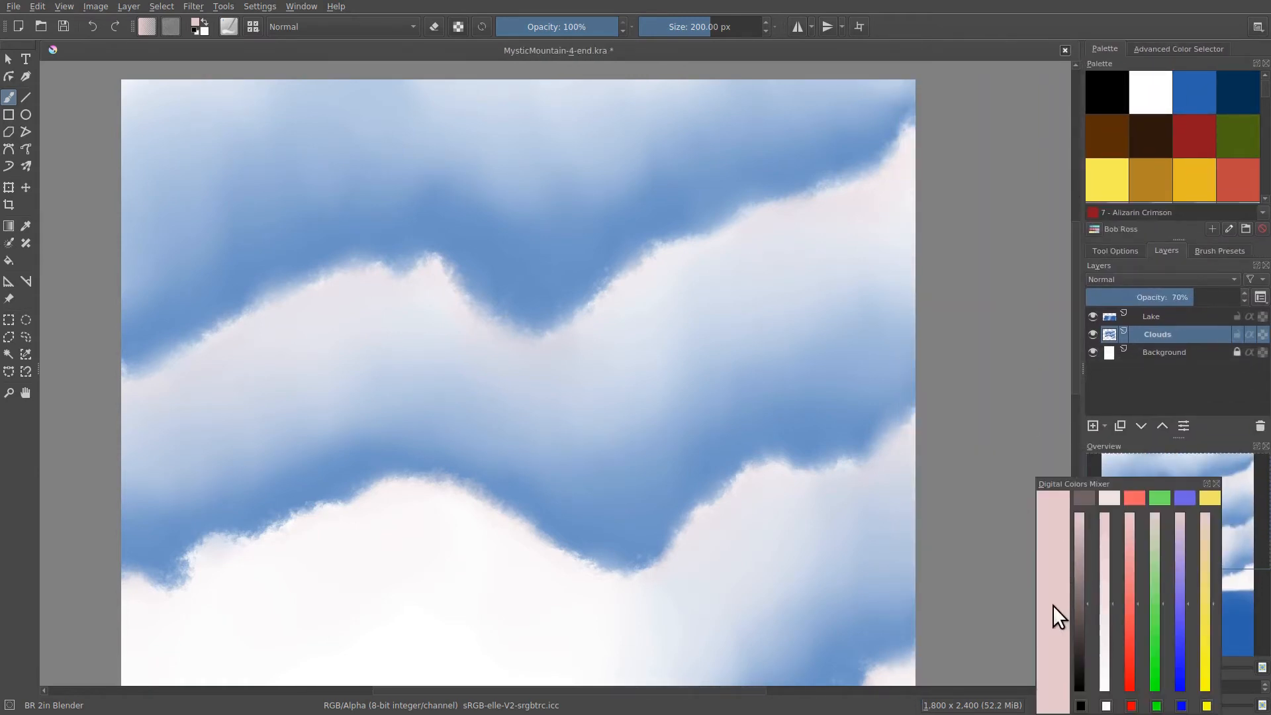
{"action": "left_click_drag", "start_coordinate": [1070, 485], "coordinate": [1119, 497]}
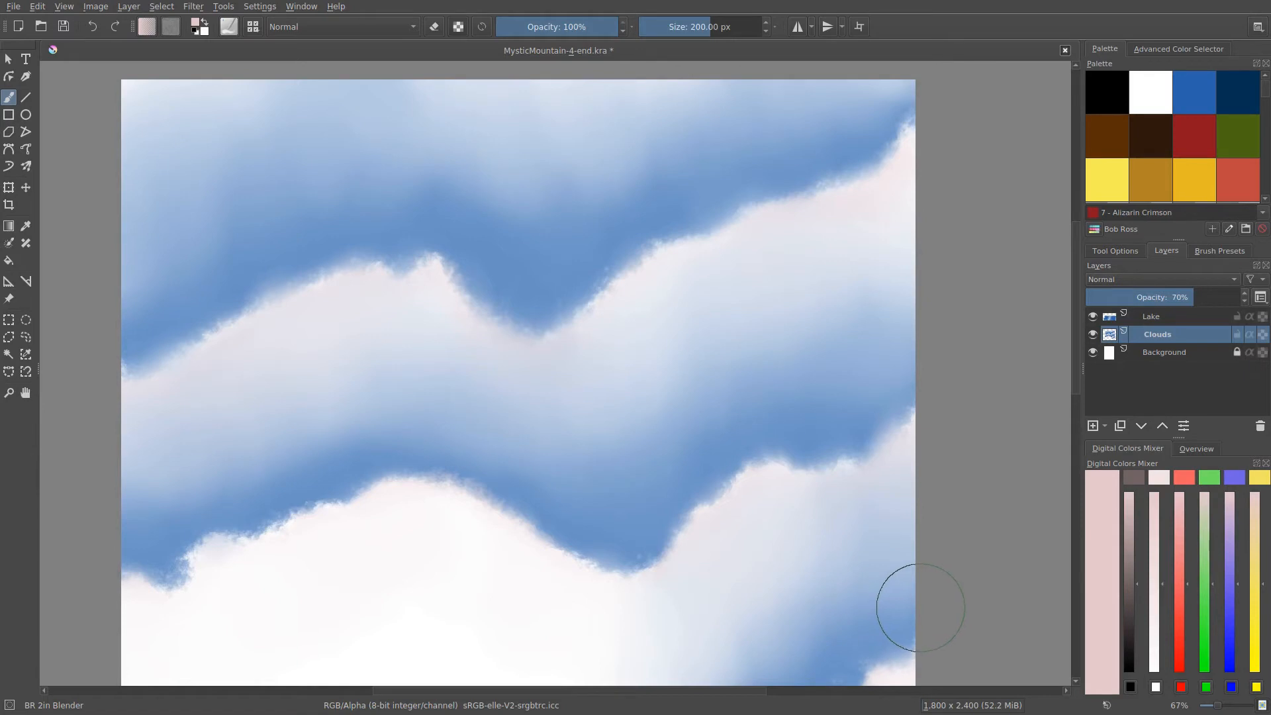
{"action": "left_click_drag", "start_coordinate": [1111, 447], "coordinate": [1013, 456]}
{"action": "left_click_drag", "start_coordinate": [1102, 456], "coordinate": [1123, 458]}
Try Pthalo Blue, Alizarin Crimson, Dark Sienna and Van Dyke Brown as the mixer's base color.
{"action": "left_click", "coordinate": [1185, 89]}
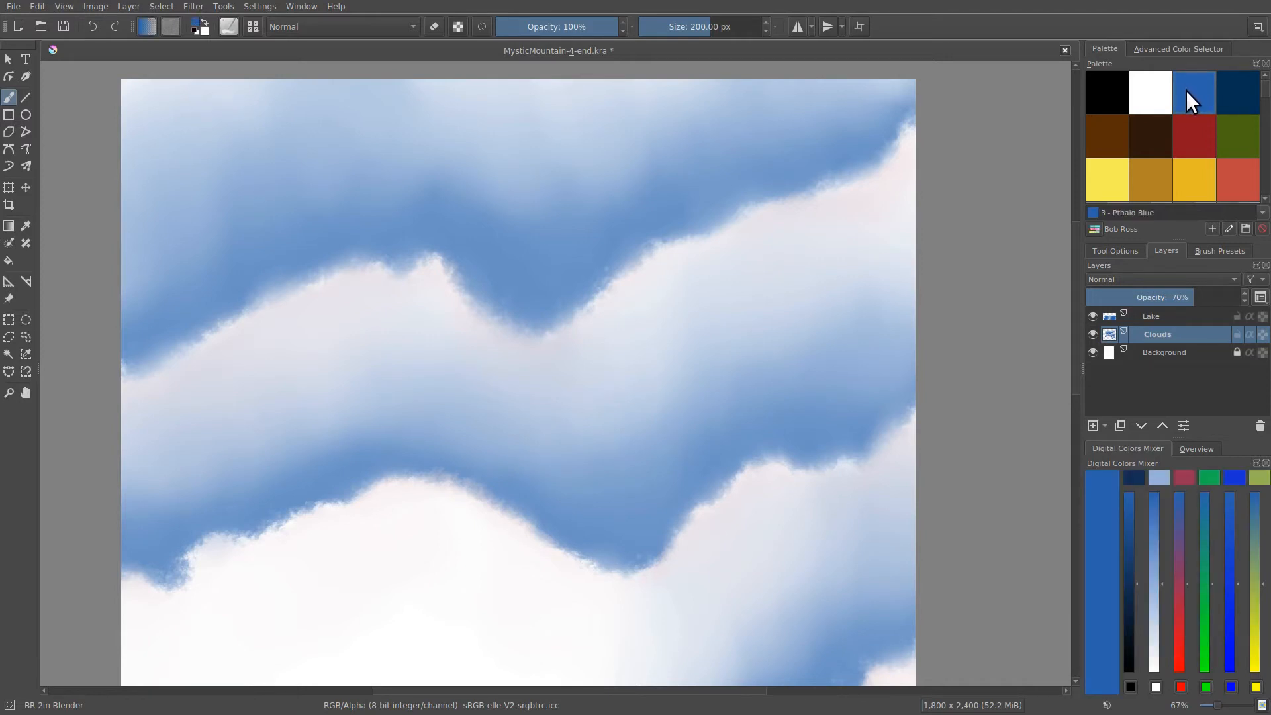
{"action": "left_click", "coordinate": [1188, 135]}
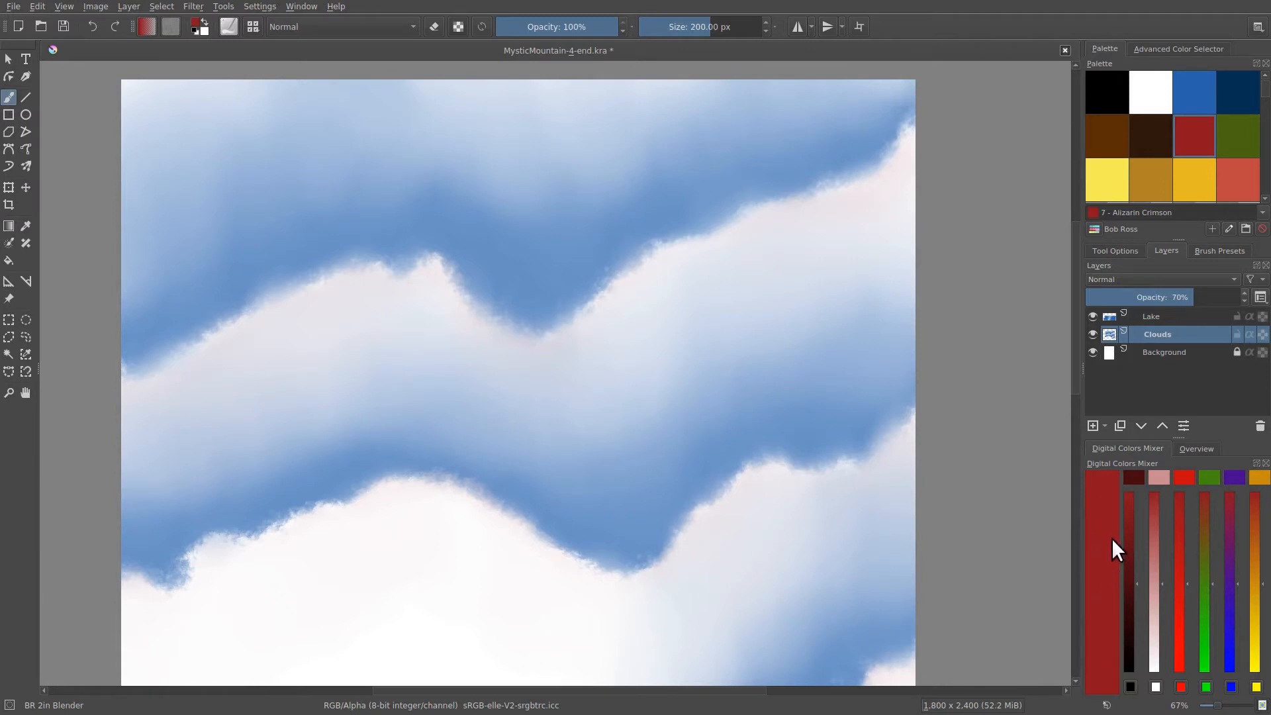
{"action": "left_click", "coordinate": [1146, 169]}
{"action": "left_click", "coordinate": [1110, 130]}
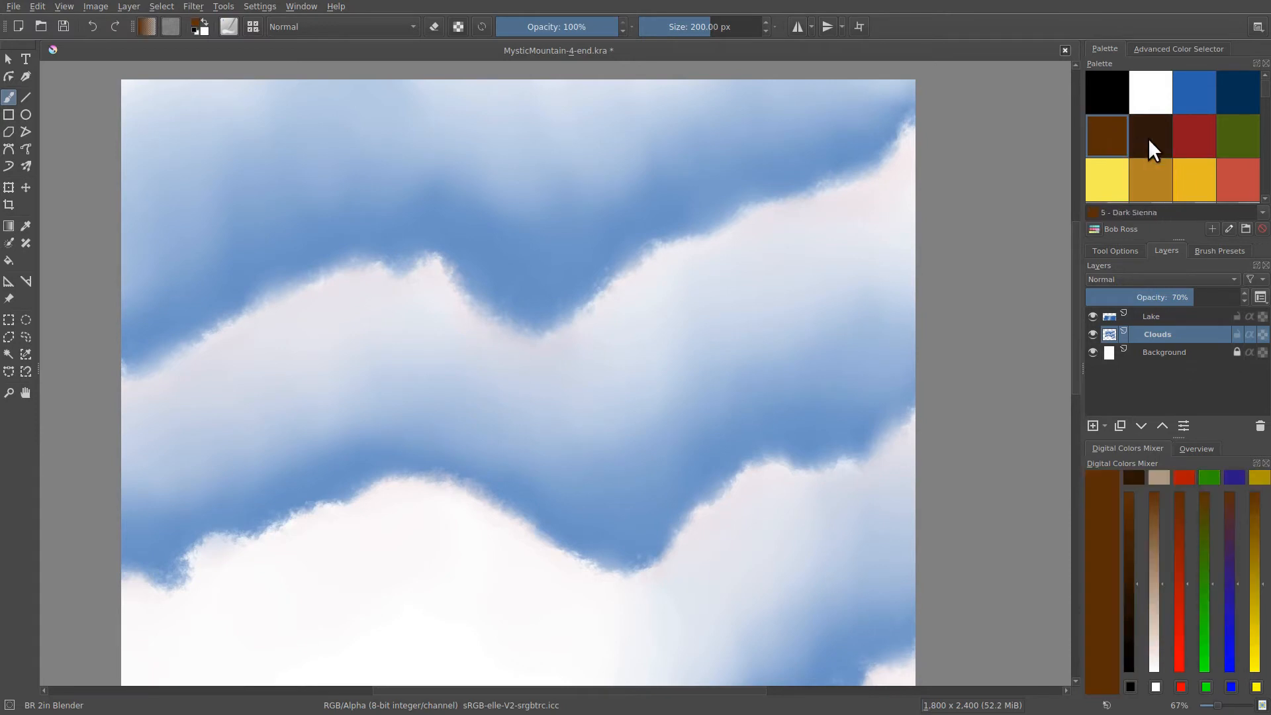
{"action": "left_click", "coordinate": [1149, 137]}
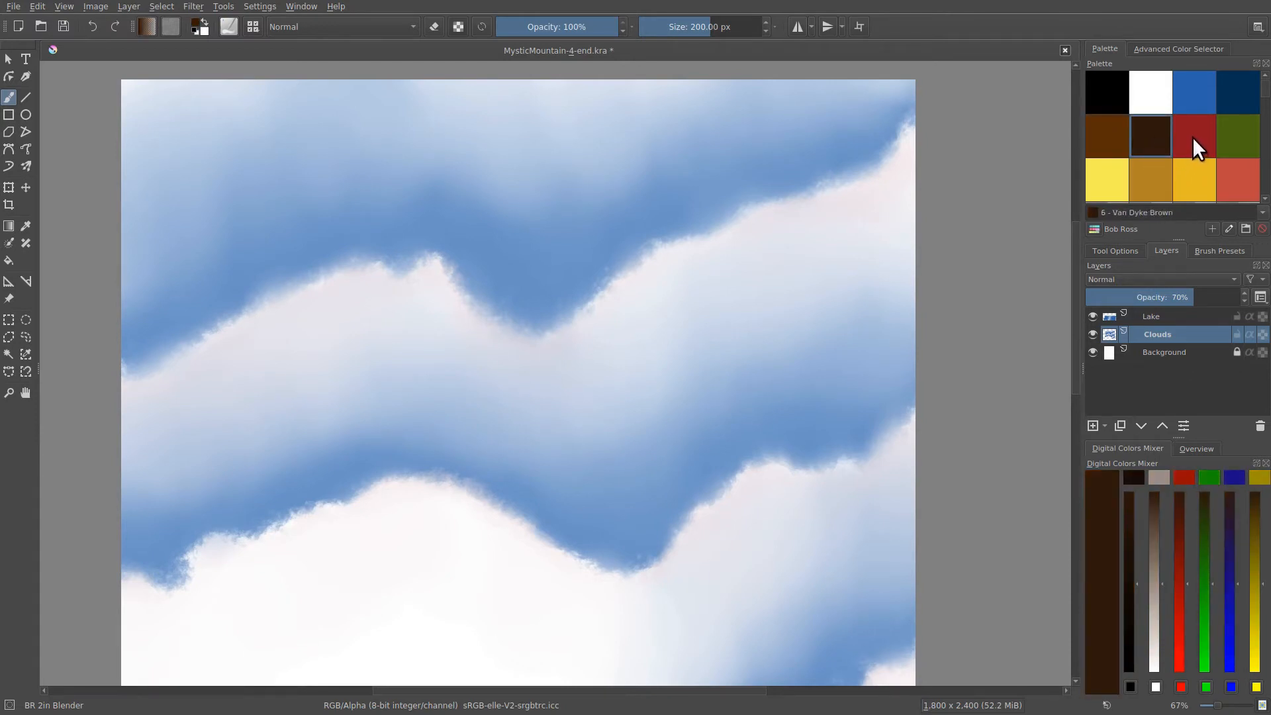
Start from Titanium White and mix it halfway with black in the Digital Colors Mixer to get a mid grey.
{"action": "left_click", "coordinate": [1153, 93]}
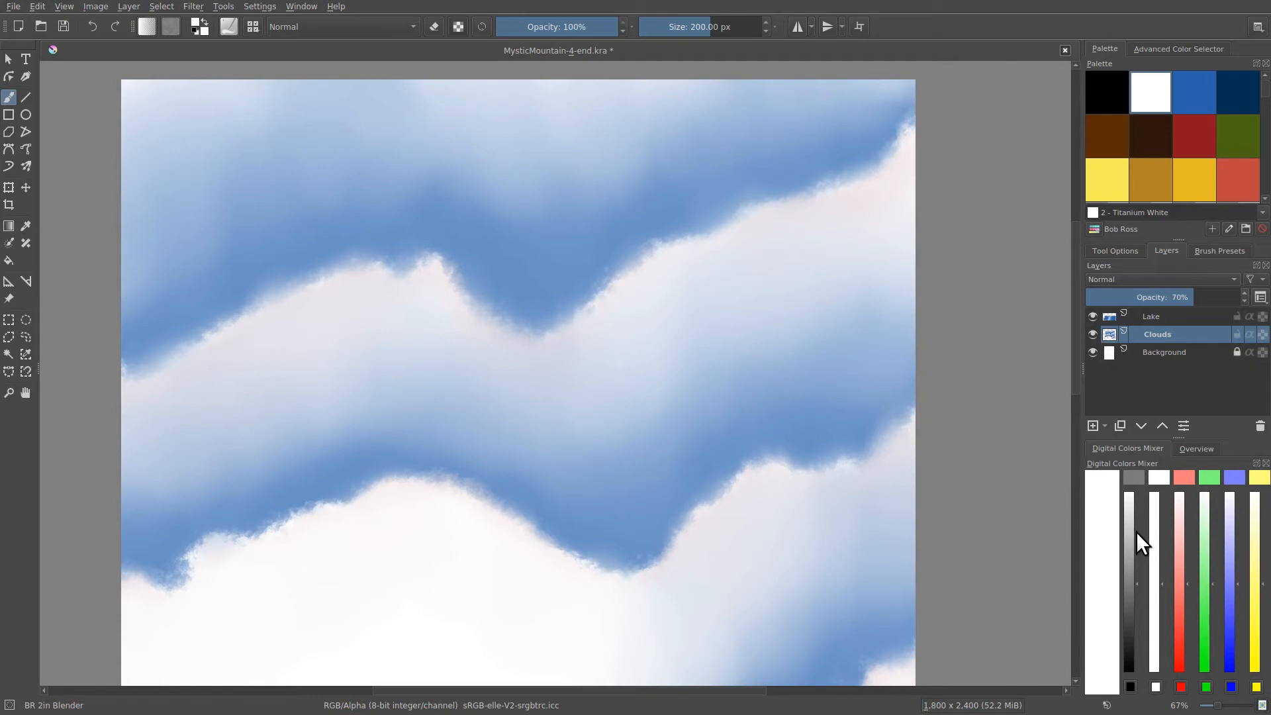
{"action": "left_click_drag", "start_coordinate": [1129, 585], "coordinate": [1126, 526]}
{"action": "left_click_drag", "start_coordinate": [1127, 500], "coordinate": [1127, 494]}
{"action": "left_click_drag", "start_coordinate": [1128, 495], "coordinate": [1127, 669]}
{"action": "left_click_drag", "start_coordinate": [1130, 677], "coordinate": [1129, 585]}
{"action": "left_click", "coordinate": [1132, 479]}
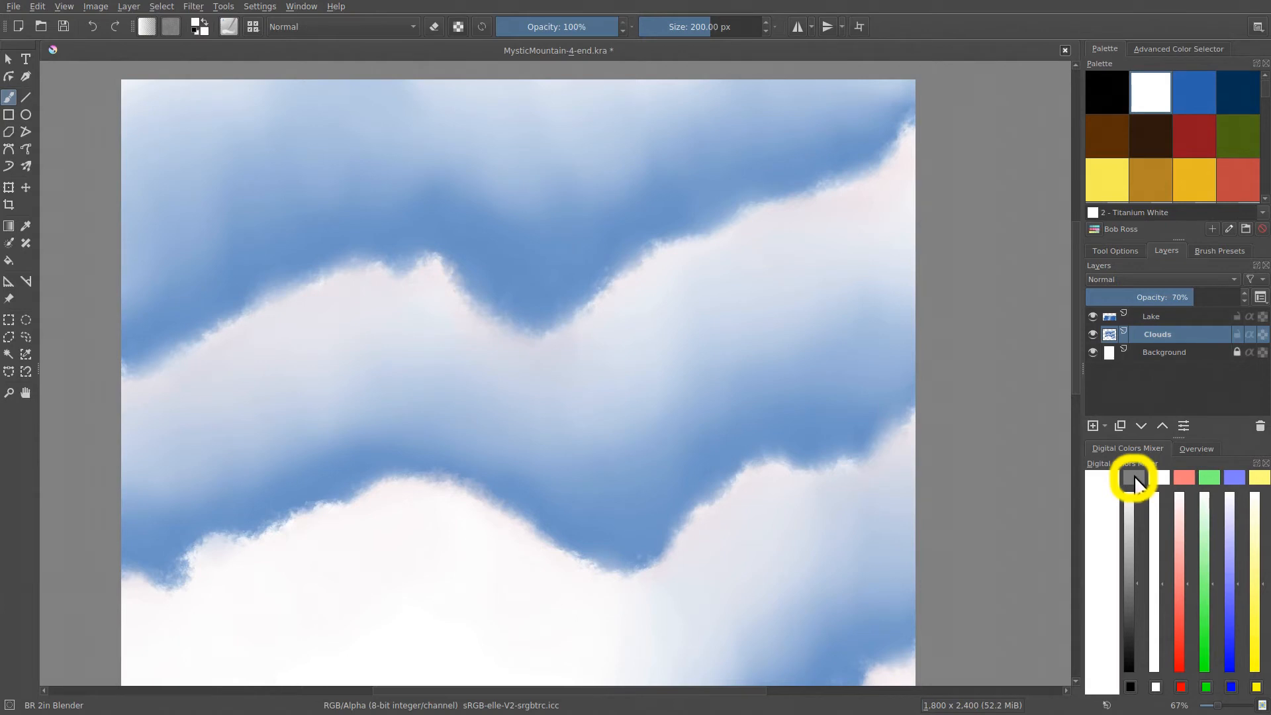
{"action": "left_click", "coordinate": [1134, 477]}
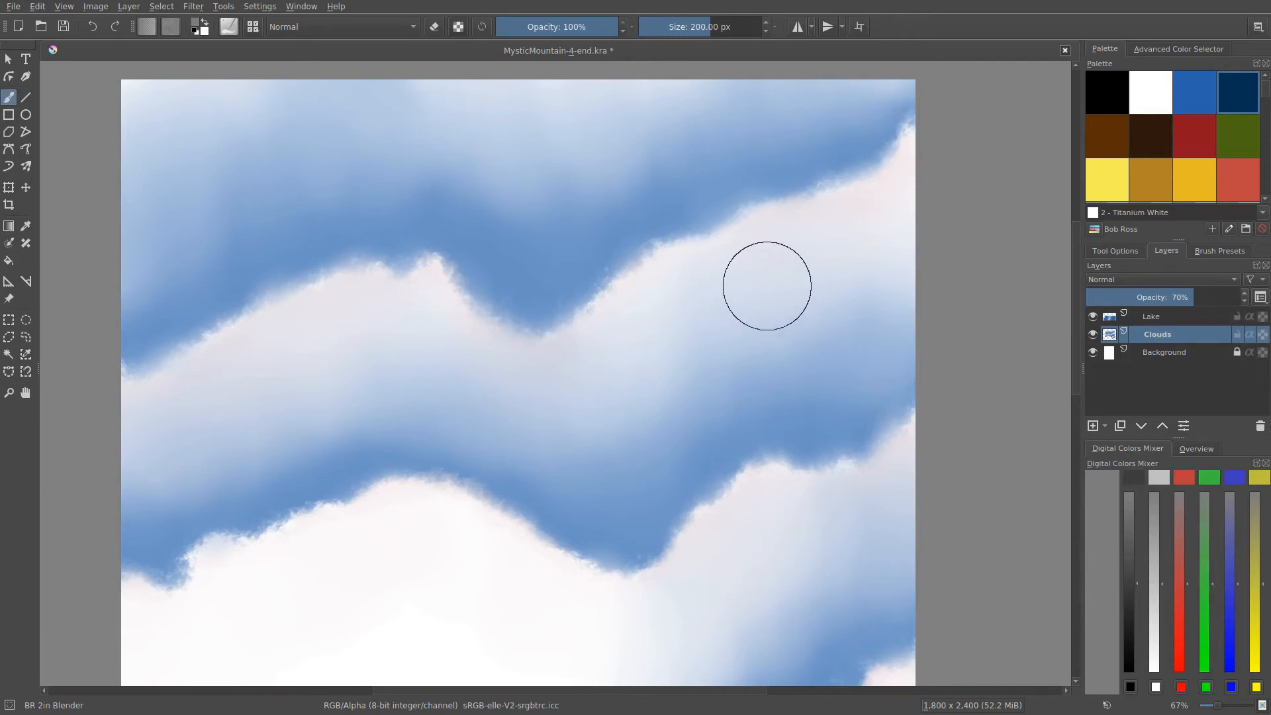
Switch to the BR Cloud Brush, paint a grey test stroke on the upper cloud and undo it.
{"action": "right_click", "coordinate": [773, 270]}
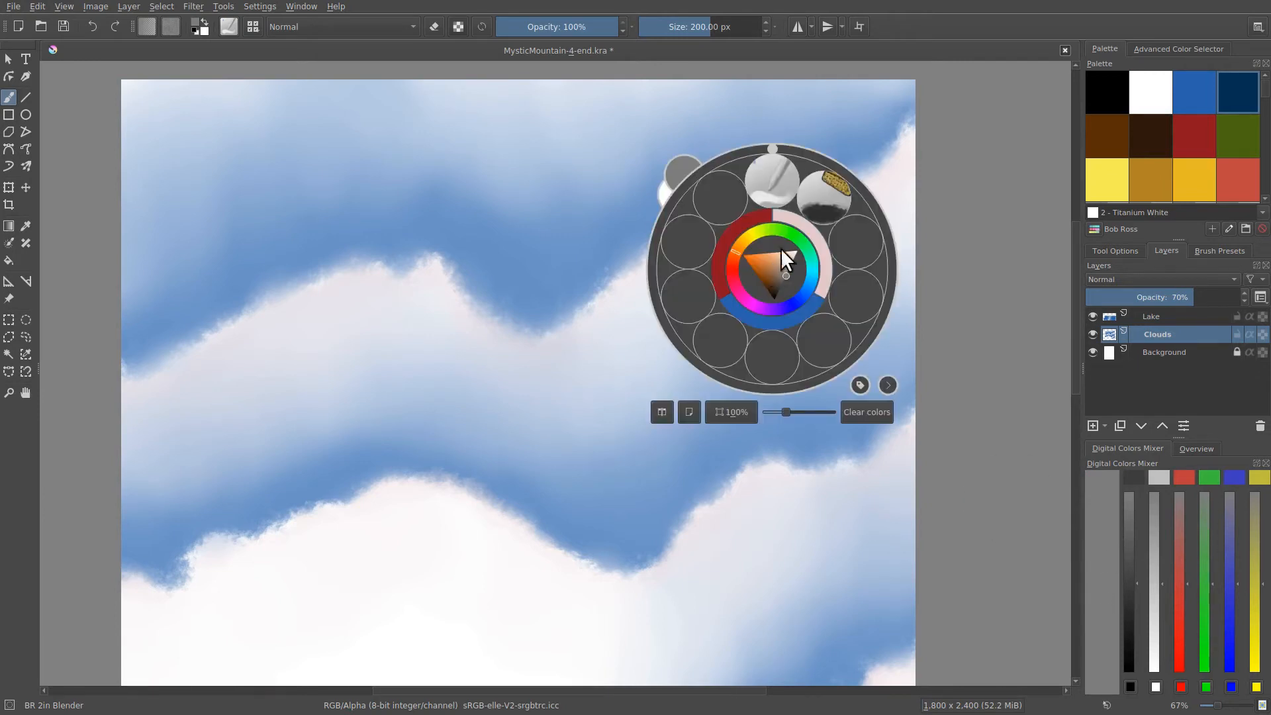
{"action": "left_click", "coordinate": [824, 198]}
{"action": "mouse_move", "coordinate": [761, 282]}
{"action": "left_mouse_down"}
{"action": "mouse_move", "coordinate": [768, 326]}
{"action": "mouse_move", "coordinate": [725, 282]}
{"action": "mouse_move", "coordinate": [722, 320]}
{"action": "mouse_move", "coordinate": [685, 314]}
{"action": "mouse_move", "coordinate": [754, 351]}
{"action": "left_mouse_up"}
{"action": "key", "text": "ctrl+z"}
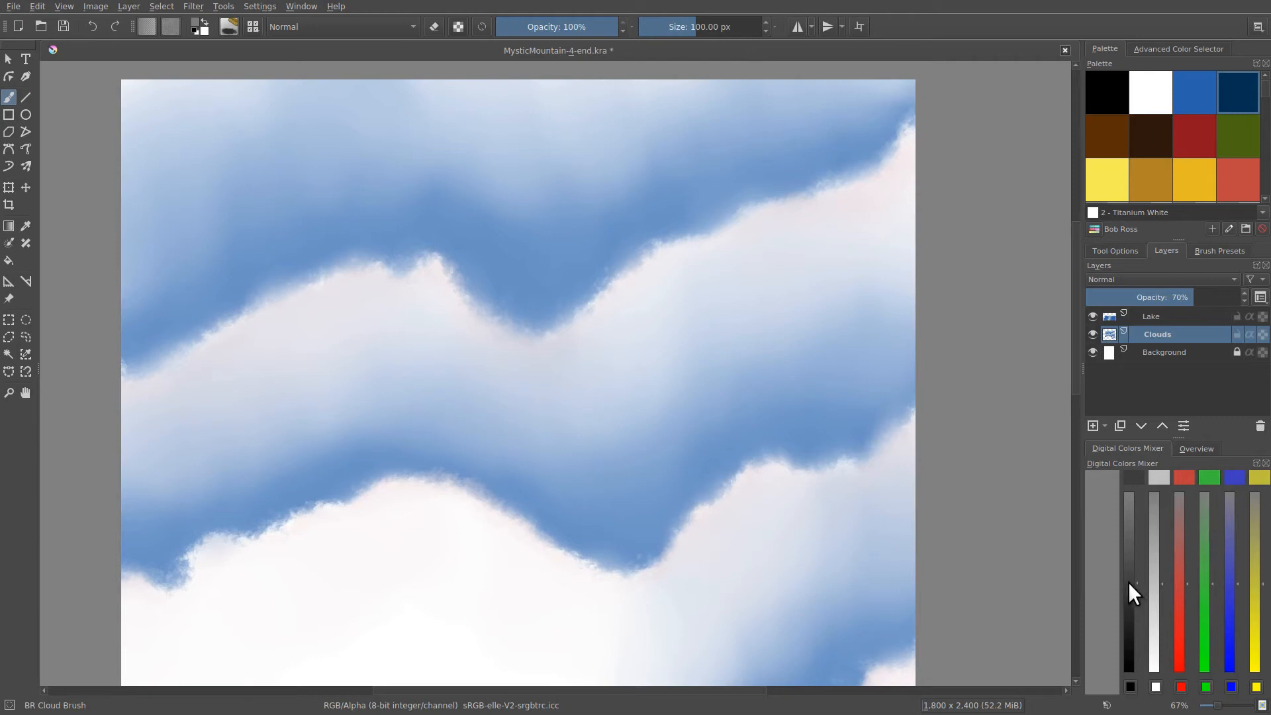
Darken the grey to black by repeatedly mixing in more black in the Digital Colors Mixer.
{"action": "left_click_drag", "start_coordinate": [1129, 563], "coordinate": [1129, 546]}
{"action": "left_click_drag", "start_coordinate": [1126, 498], "coordinate": [1135, 676]}
{"action": "mouse_move", "coordinate": [1125, 575]}
{"action": "left_mouse_down"}
{"action": "mouse_move", "coordinate": [1128, 590]}
{"action": "mouse_move", "coordinate": [1126, 578]}
{"action": "left_mouse_up"}
{"action": "left_click", "coordinate": [1131, 478]}
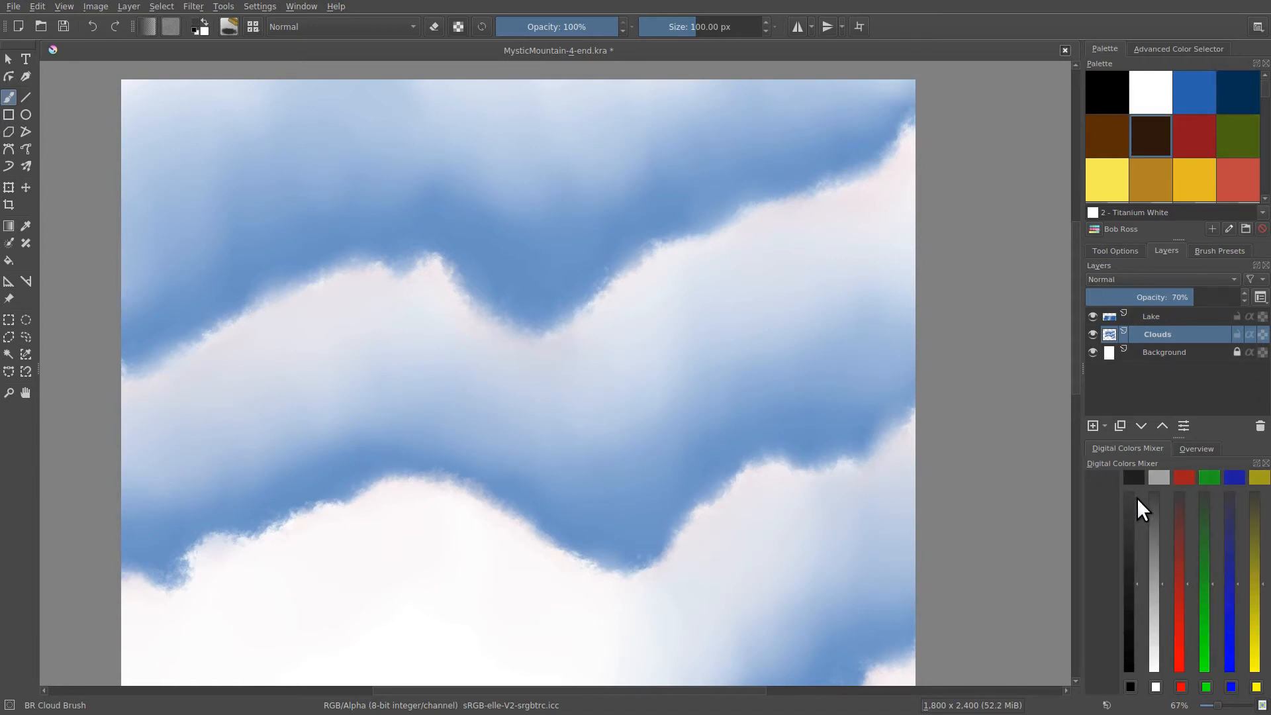
{"action": "left_click", "coordinate": [1134, 478]}
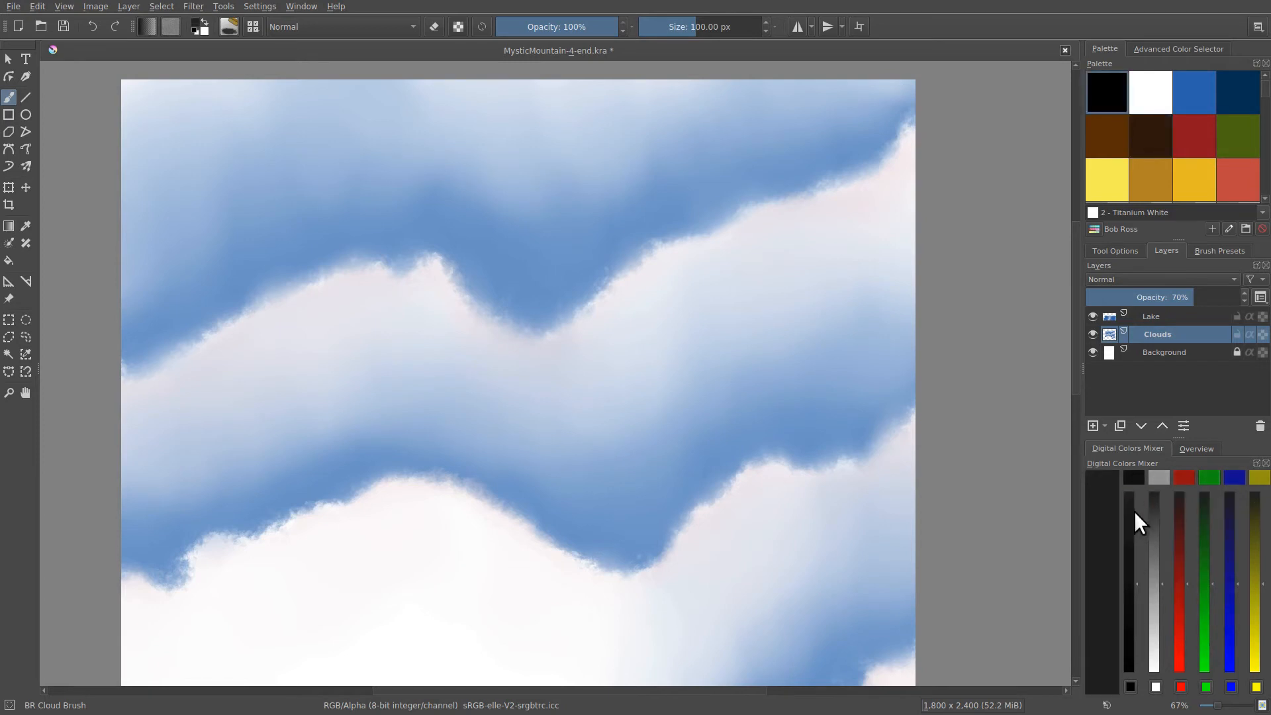
{"action": "left_click", "coordinate": [1136, 477]}
{"action": "left_click", "coordinate": [1136, 477]}
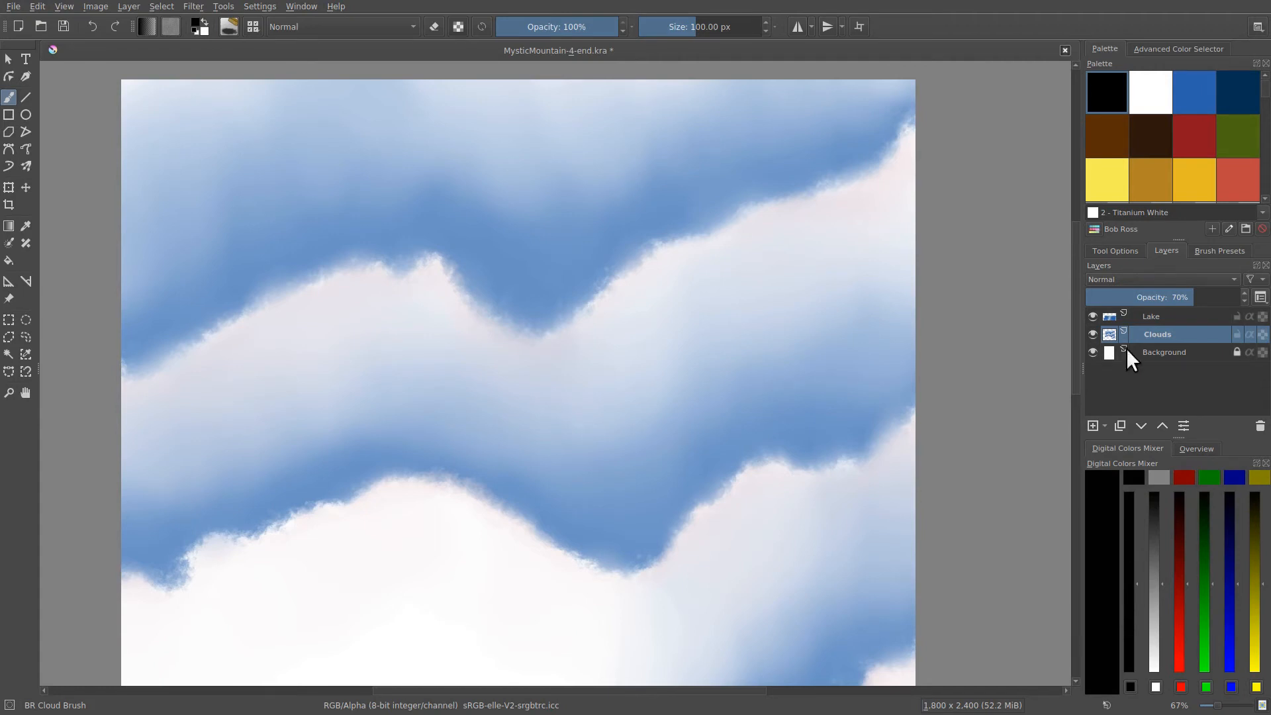
Mix Titanium White halfway with the mixer's blue, and reset the painting color to Titanium White.
{"action": "left_click", "coordinate": [1143, 102]}
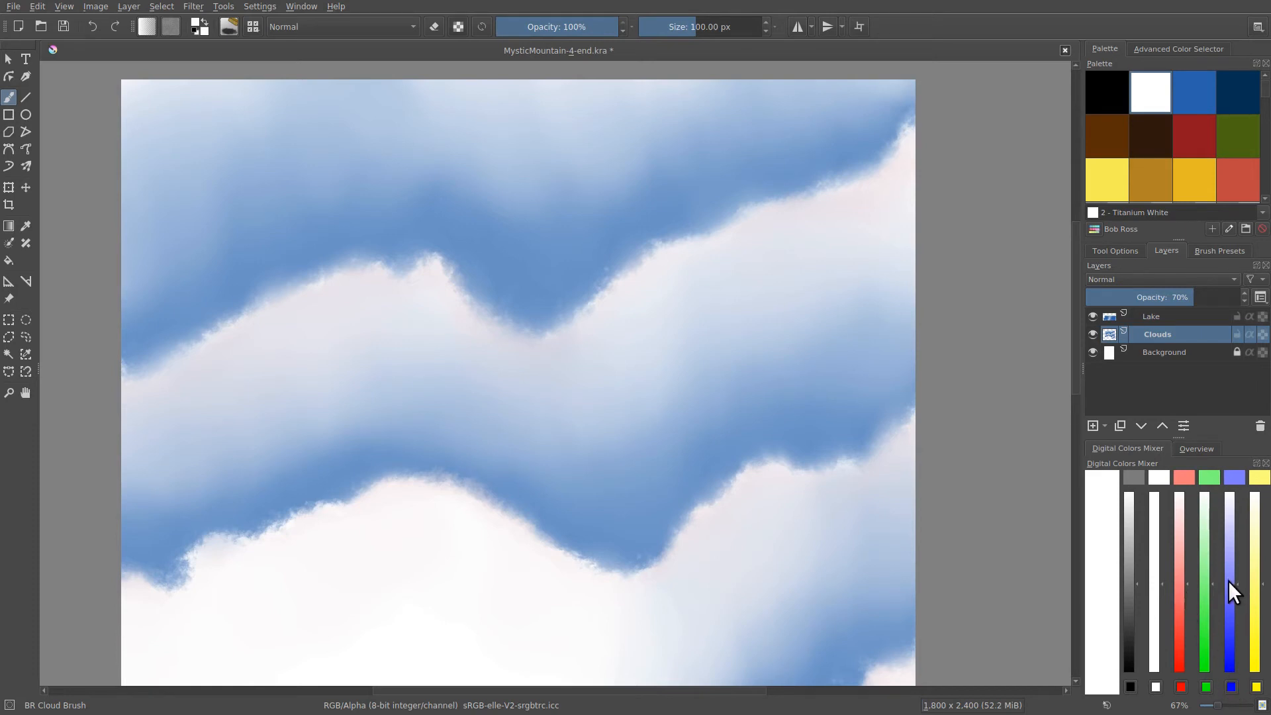
{"action": "left_click", "coordinate": [1234, 476]}
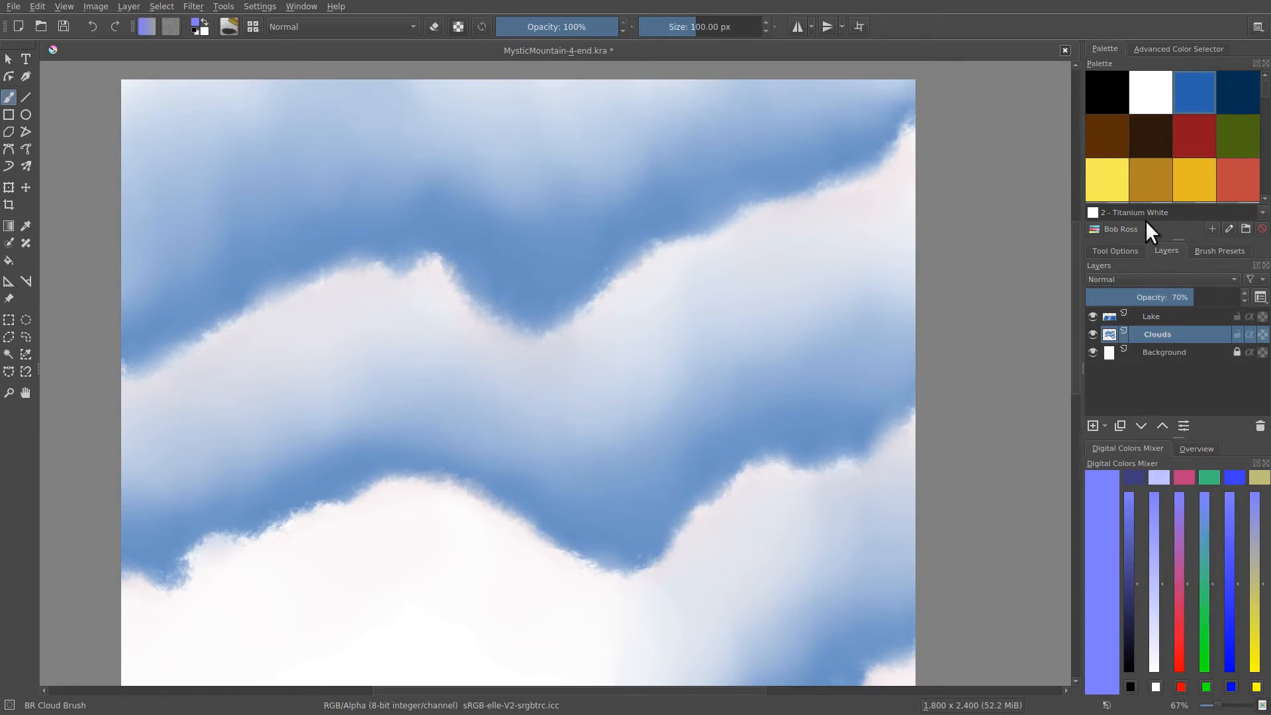
{"action": "left_click", "coordinate": [1150, 92]}
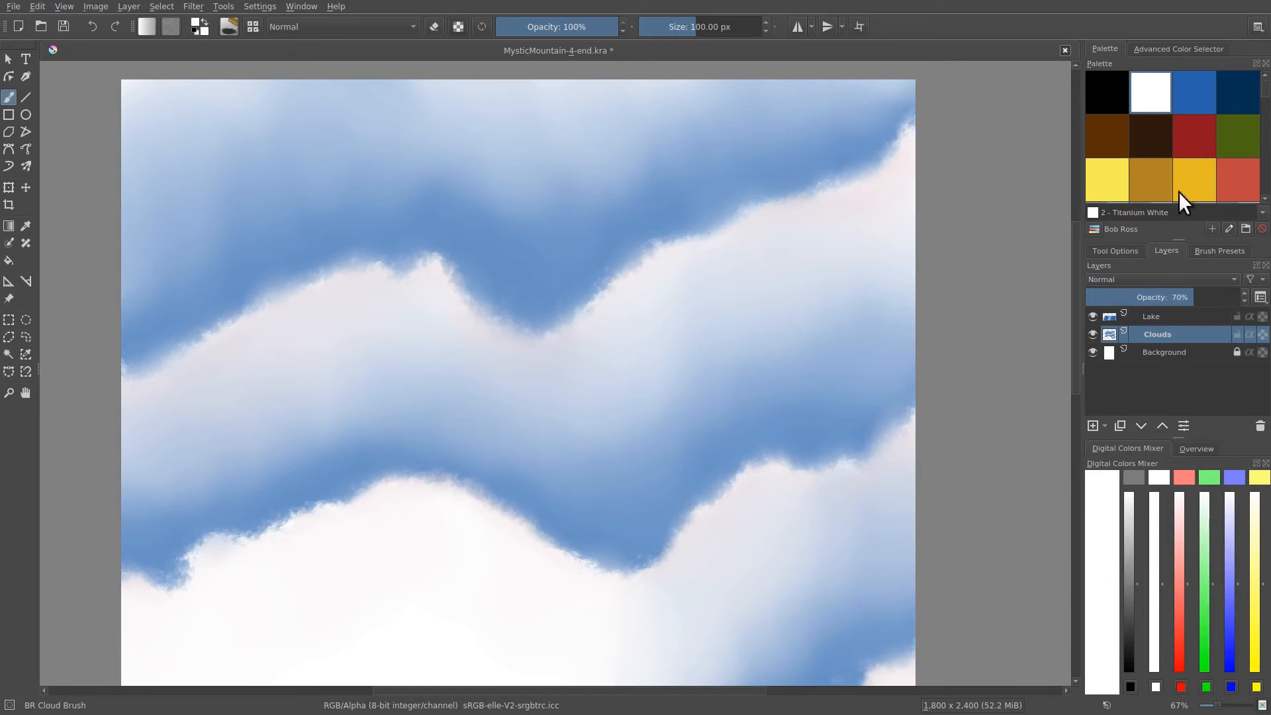
Change the red and black mixing colors of the Digital Colors Mixer to Alizarin Crimson from the Bob Ross palette.
{"action": "left_click", "coordinate": [1130, 686]}
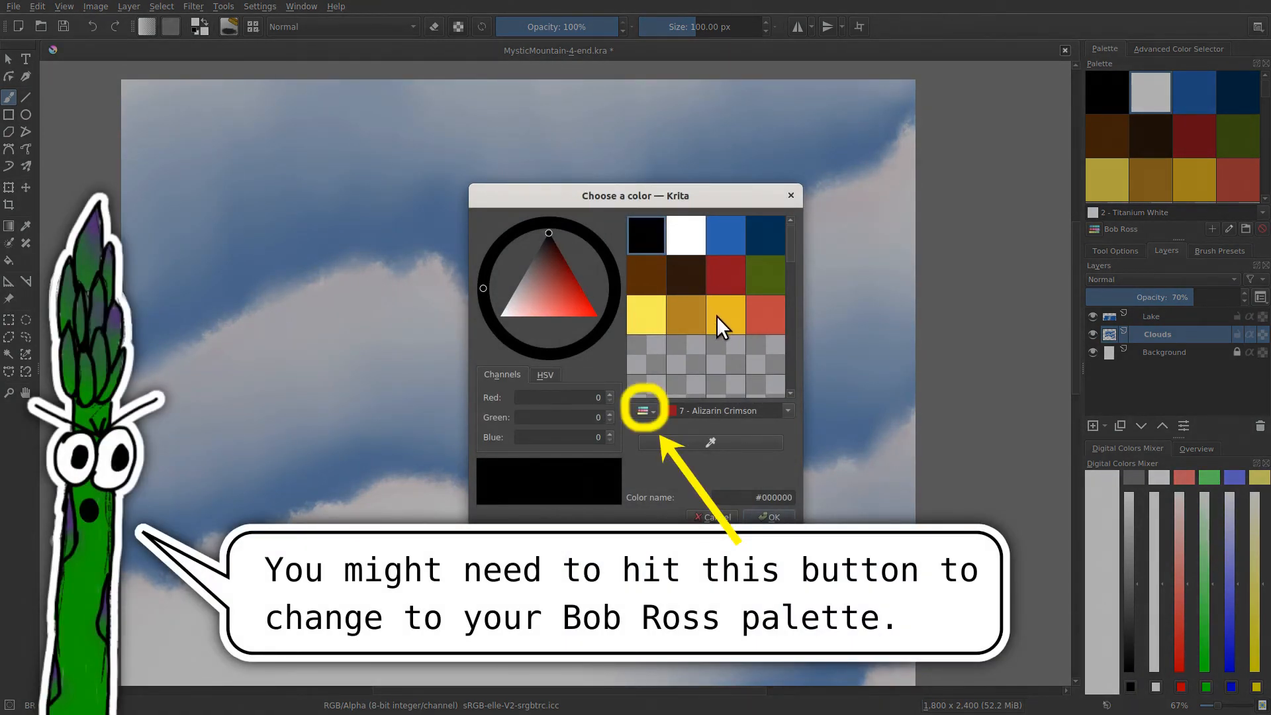
{"action": "left_click", "coordinate": [742, 277]}
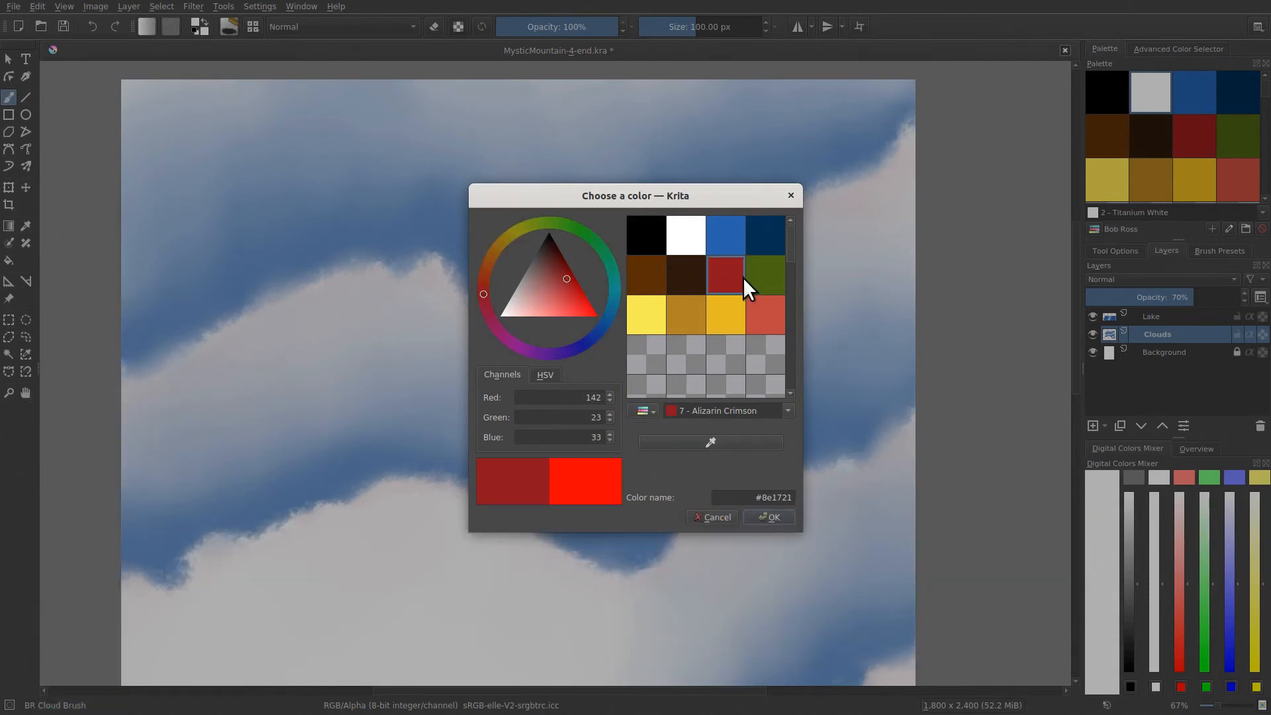
{"action": "left_click", "coordinate": [773, 518]}
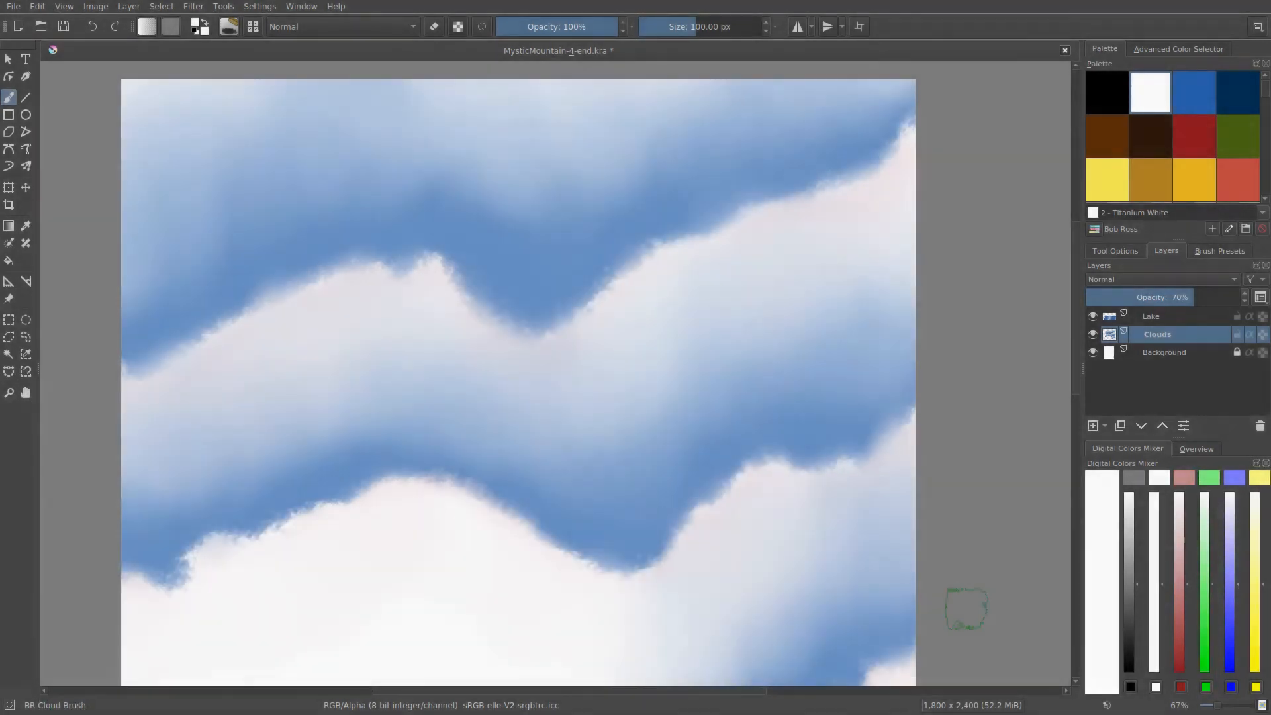
{"action": "left_click", "coordinate": [1131, 687]}
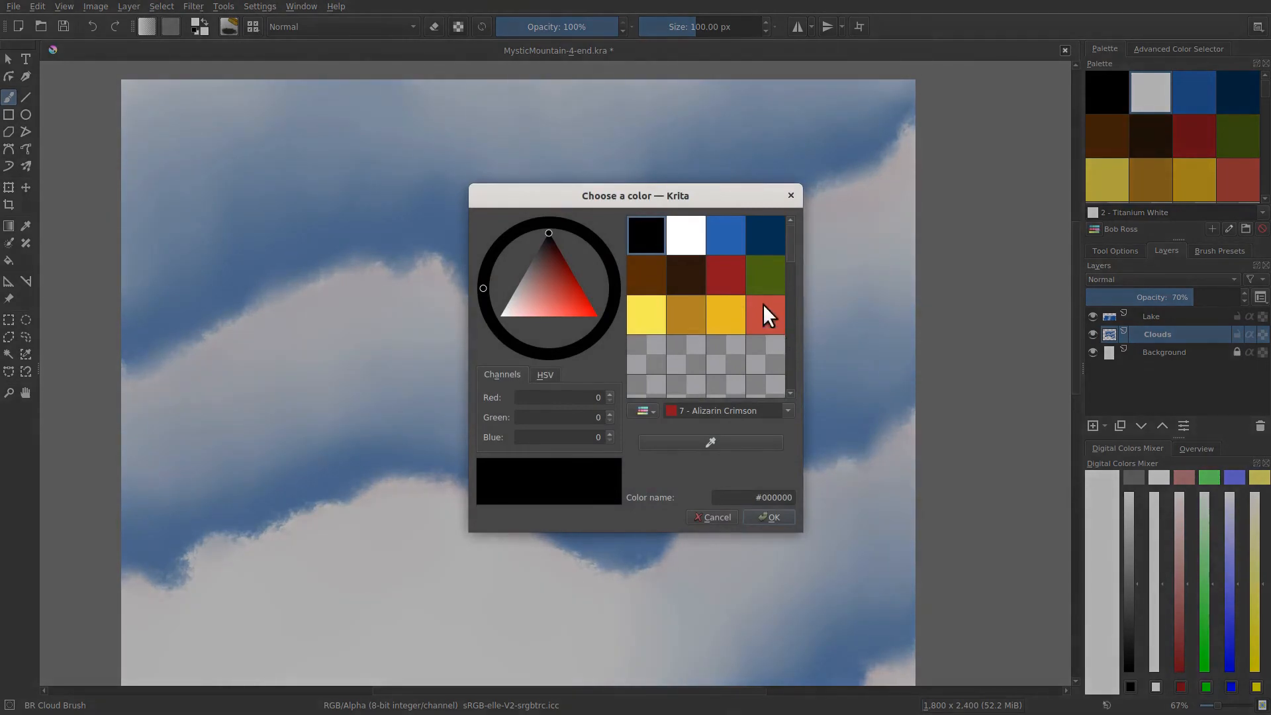
{"action": "left_click", "coordinate": [735, 288]}
{"action": "left_click", "coordinate": [768, 517]}
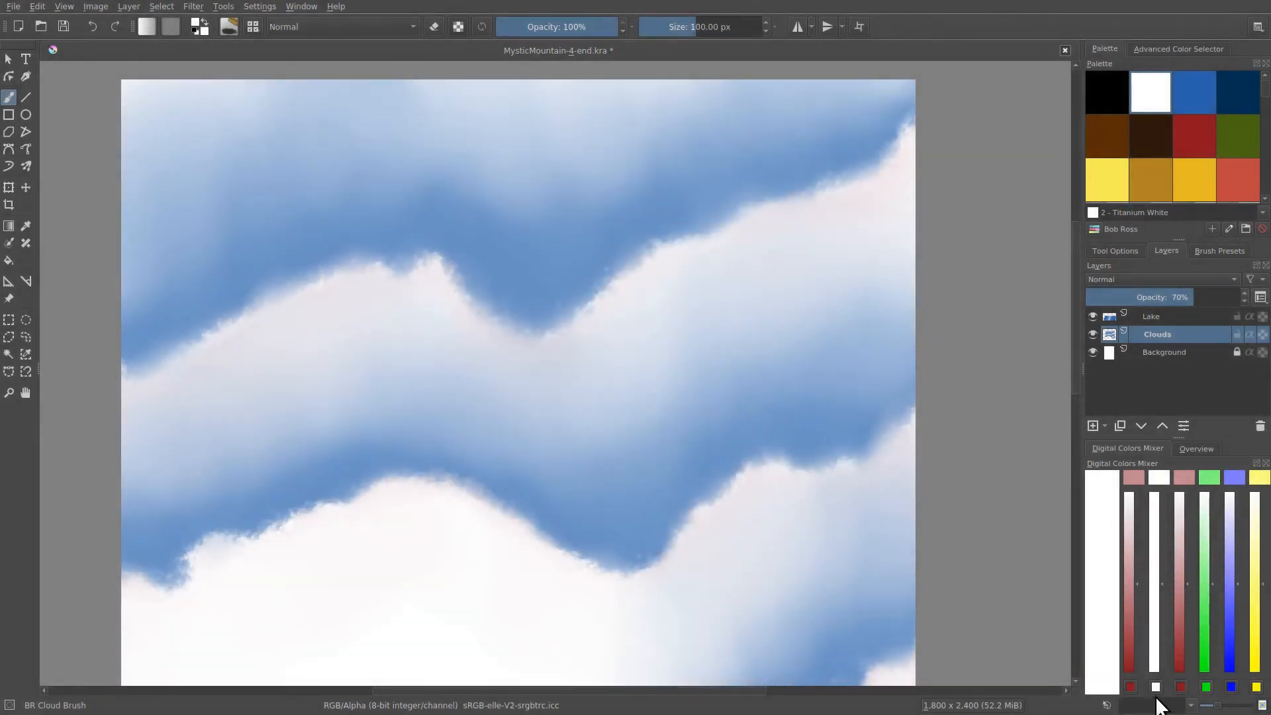
Change the second mixing color of the Digital Colors Mixer to Pthalo Blue and the third to Prussian Blue from the palette.
{"action": "left_click", "coordinate": [1153, 686]}
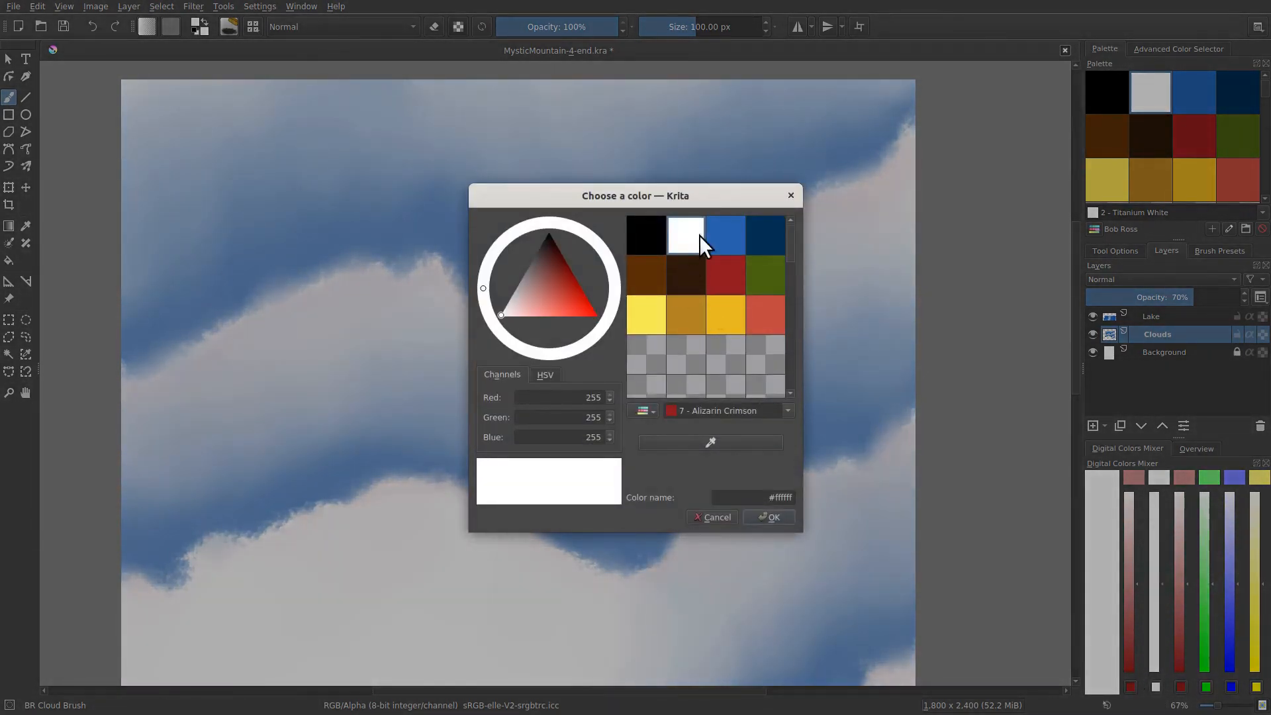
{"action": "left_click", "coordinate": [729, 239]}
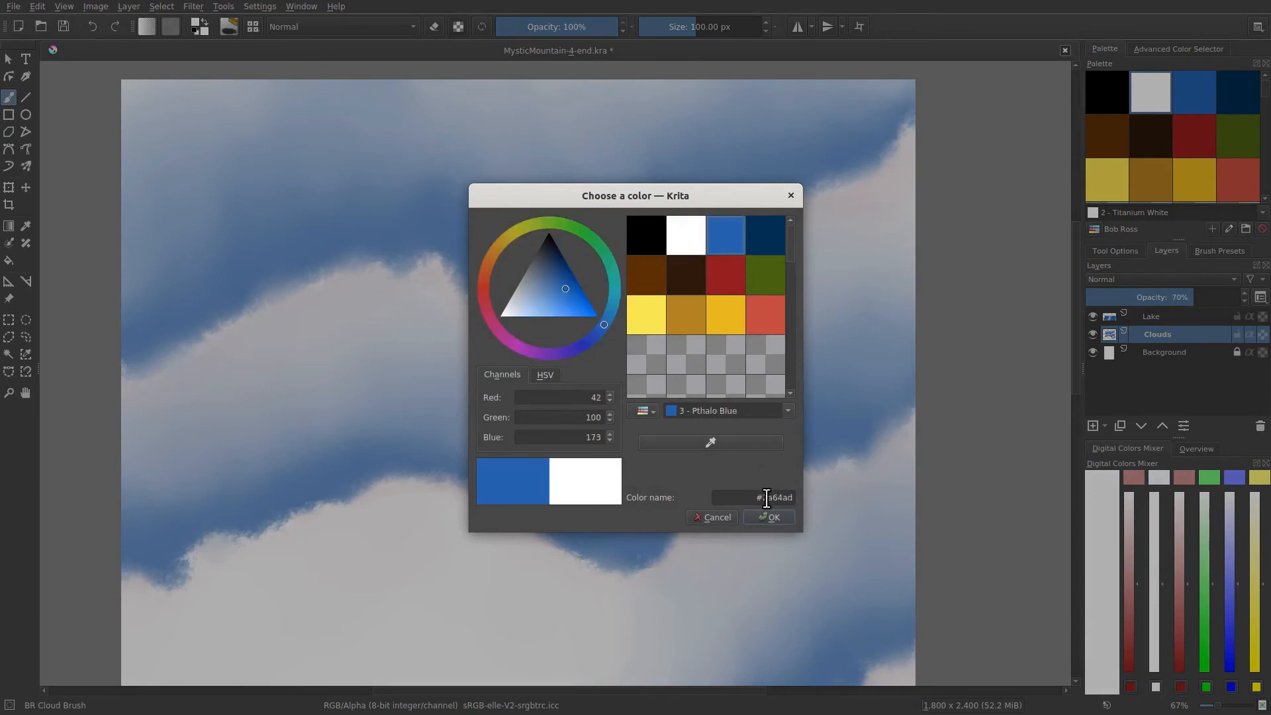
{"action": "left_click", "coordinate": [768, 517]}
{"action": "left_click", "coordinate": [1181, 687]}
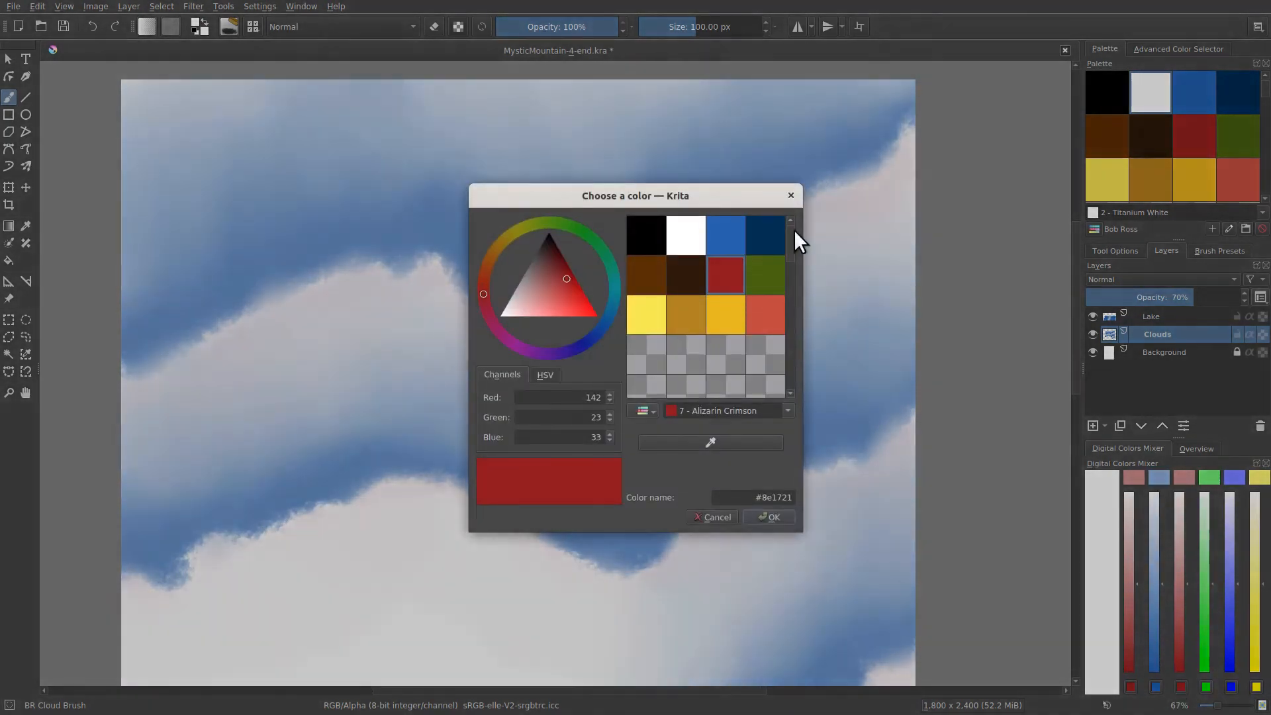
{"action": "left_click", "coordinate": [768, 240]}
{"action": "left_click", "coordinate": [772, 515]}
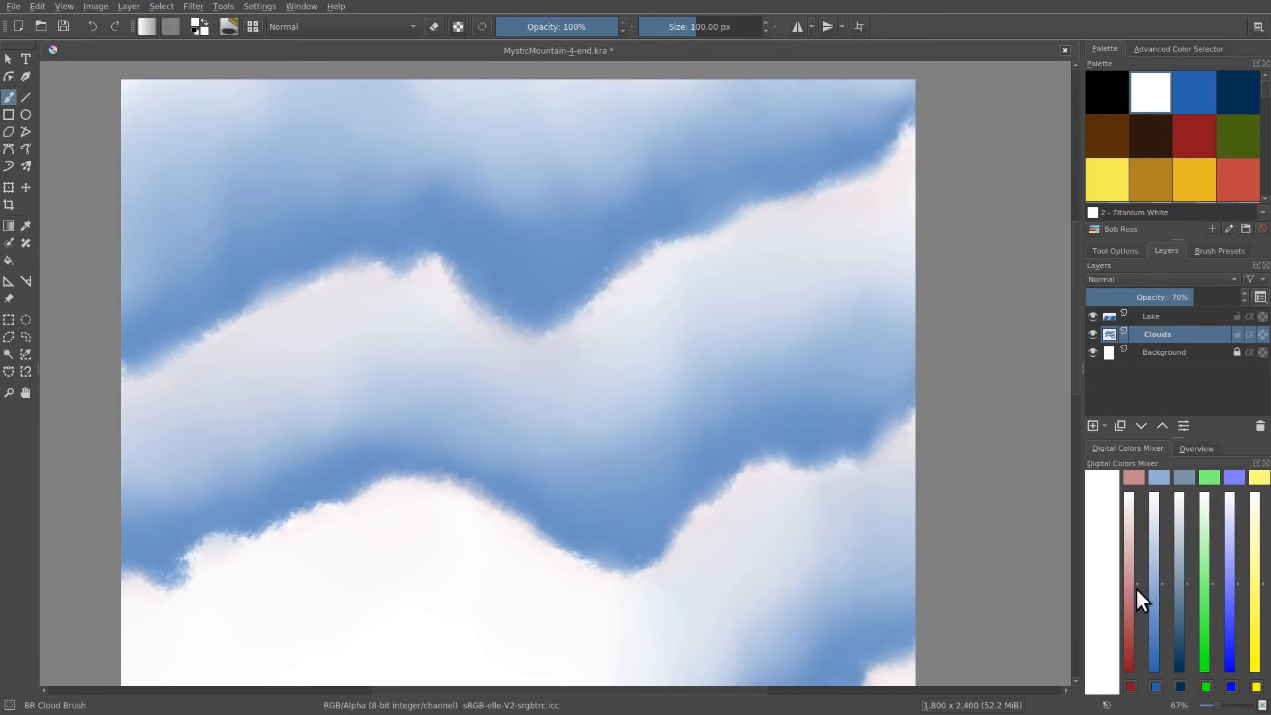
Mix a small amount of Alizarin Crimson into Titanium White and adopt the pale pink as painting color.
{"action": "left_click_drag", "start_coordinate": [1129, 582], "coordinate": [1128, 529]}
{"action": "left_click_drag", "start_coordinate": [1128, 533], "coordinate": [1124, 585]}
{"action": "left_click_drag", "start_coordinate": [1135, 545], "coordinate": [1125, 576]}
{"action": "left_click_drag", "start_coordinate": [1135, 580], "coordinate": [1128, 522]}
{"action": "left_click", "coordinate": [1127, 474]}
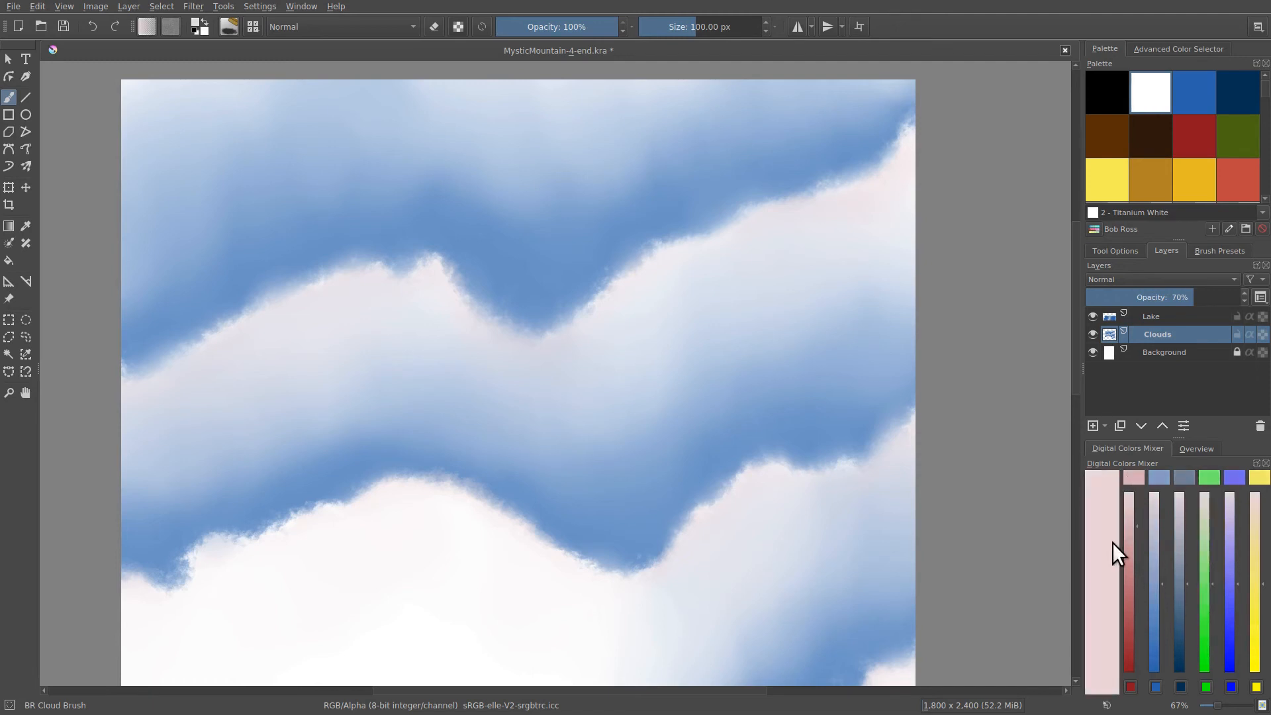
Paint a pale pink test stroke across the upper cloud and undo it.
{"action": "right_click", "coordinate": [842, 238]}
{"action": "right_click", "coordinate": [842, 206]}
{"action": "mouse_move", "coordinate": [760, 244]}
{"action": "left_mouse_down"}
{"action": "mouse_move", "coordinate": [662, 269]}
{"action": "mouse_move", "coordinate": [600, 345]}
{"action": "left_mouse_up"}
{"action": "key", "text": "ctrl+z"}
Select Midnight Black as the painting color, replace the first mixing color with Prussian Blue and set its mix to about halfway.
{"action": "left_click", "coordinate": [1113, 79]}
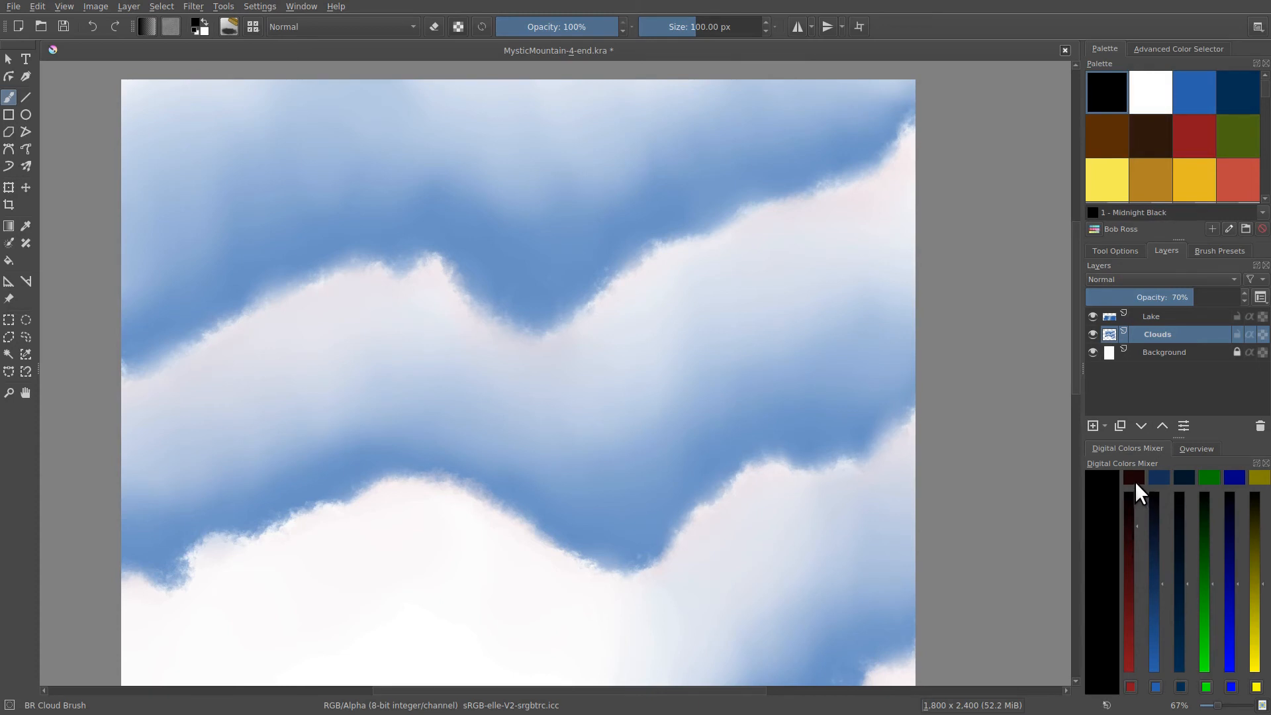
{"action": "left_click", "coordinate": [1130, 687]}
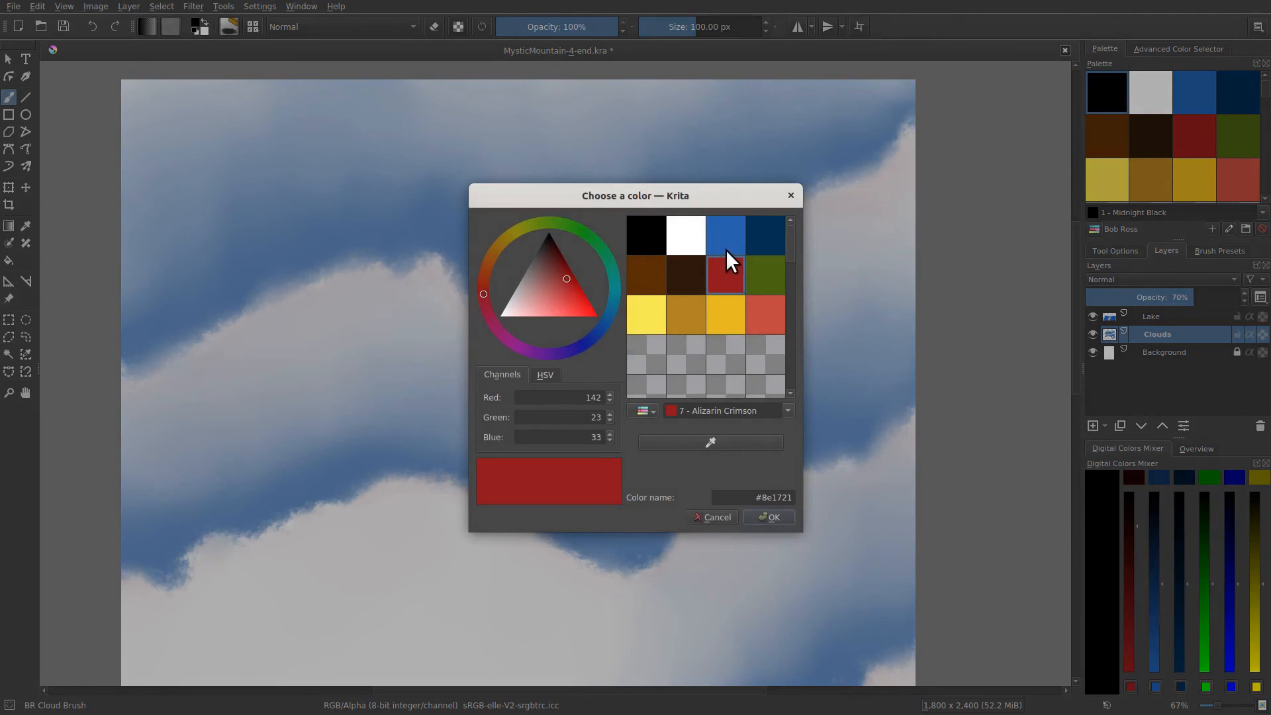
{"action": "left_click", "coordinate": [753, 229]}
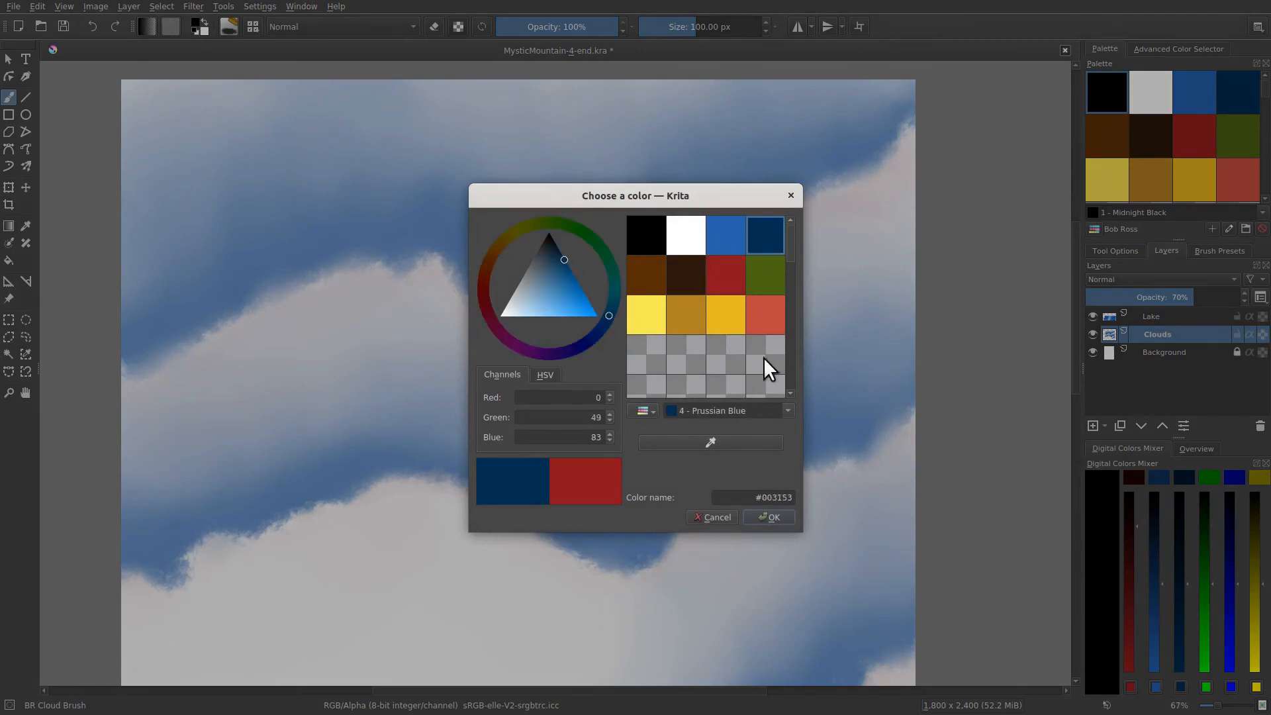
{"action": "left_click", "coordinate": [769, 515]}
{"action": "left_click_drag", "start_coordinate": [1127, 529], "coordinate": [1121, 590]}
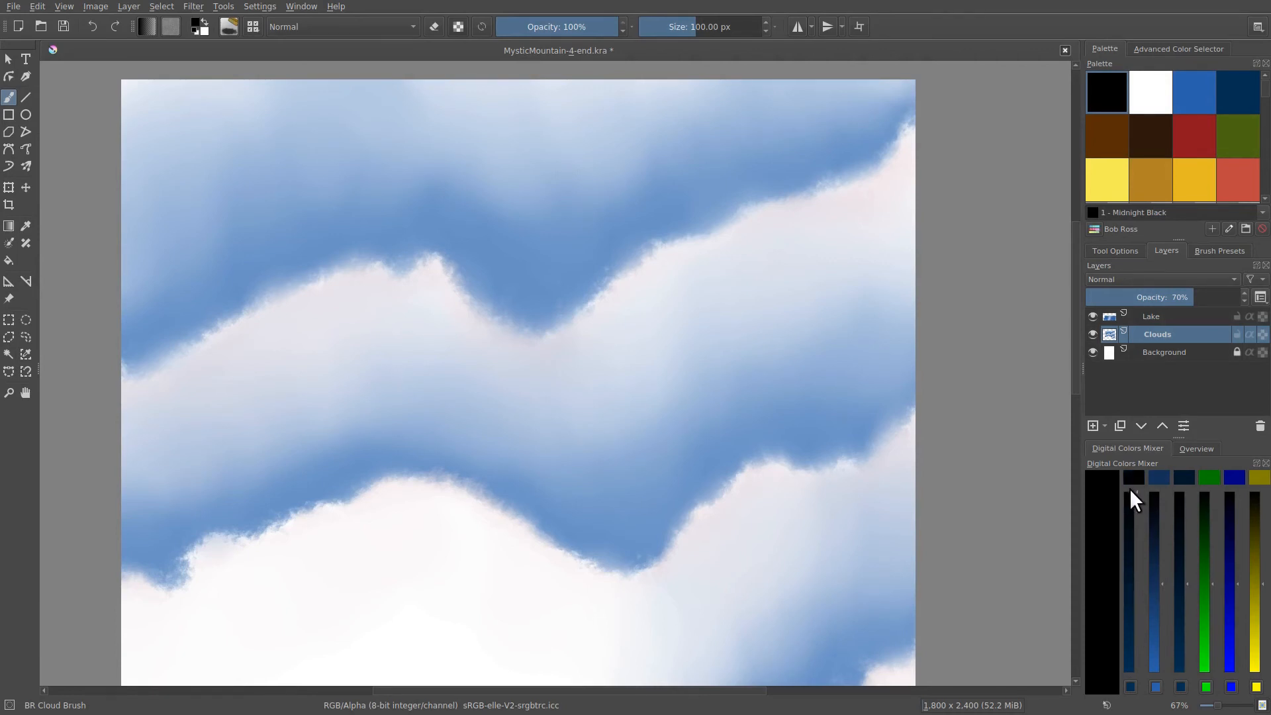
{"action": "left_click_drag", "start_coordinate": [1129, 496], "coordinate": [1127, 585]}
Set the second mixing color to Van Dyke Brown and the third to Alizarin Crimson.
{"action": "left_click", "coordinate": [1153, 685]}
{"action": "left_click", "coordinate": [684, 278]}
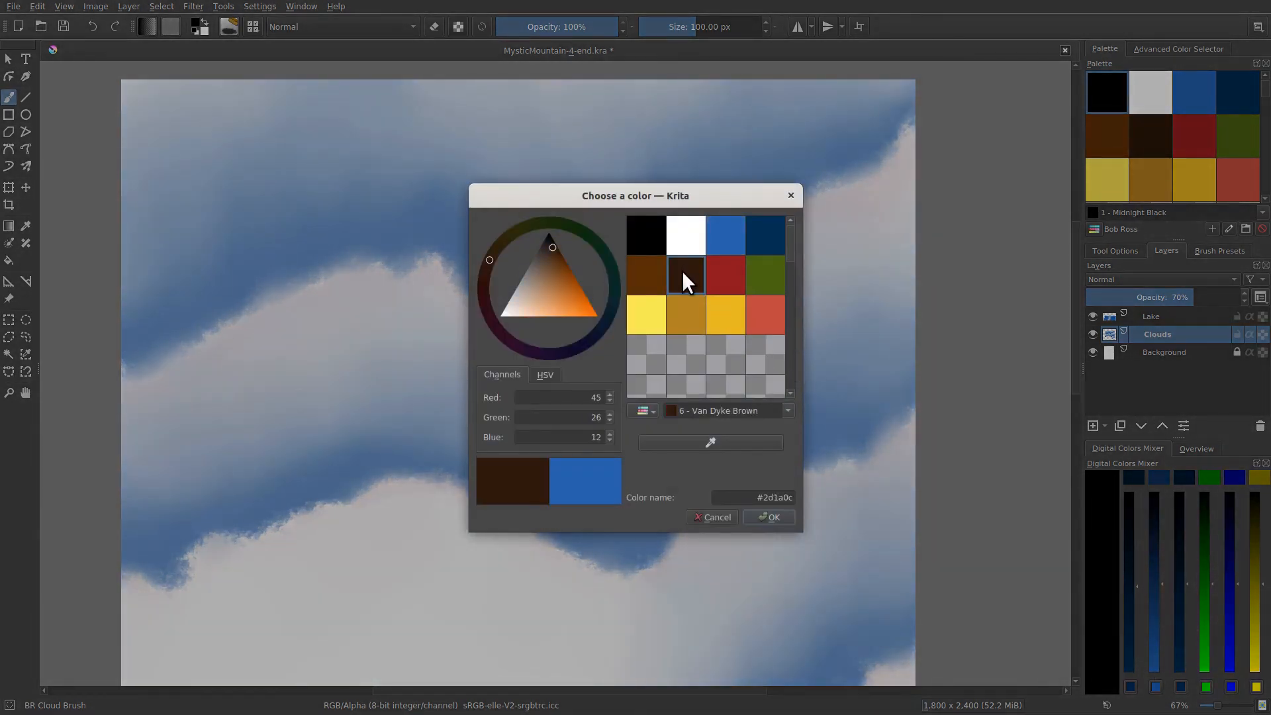
{"action": "left_click", "coordinate": [767, 517]}
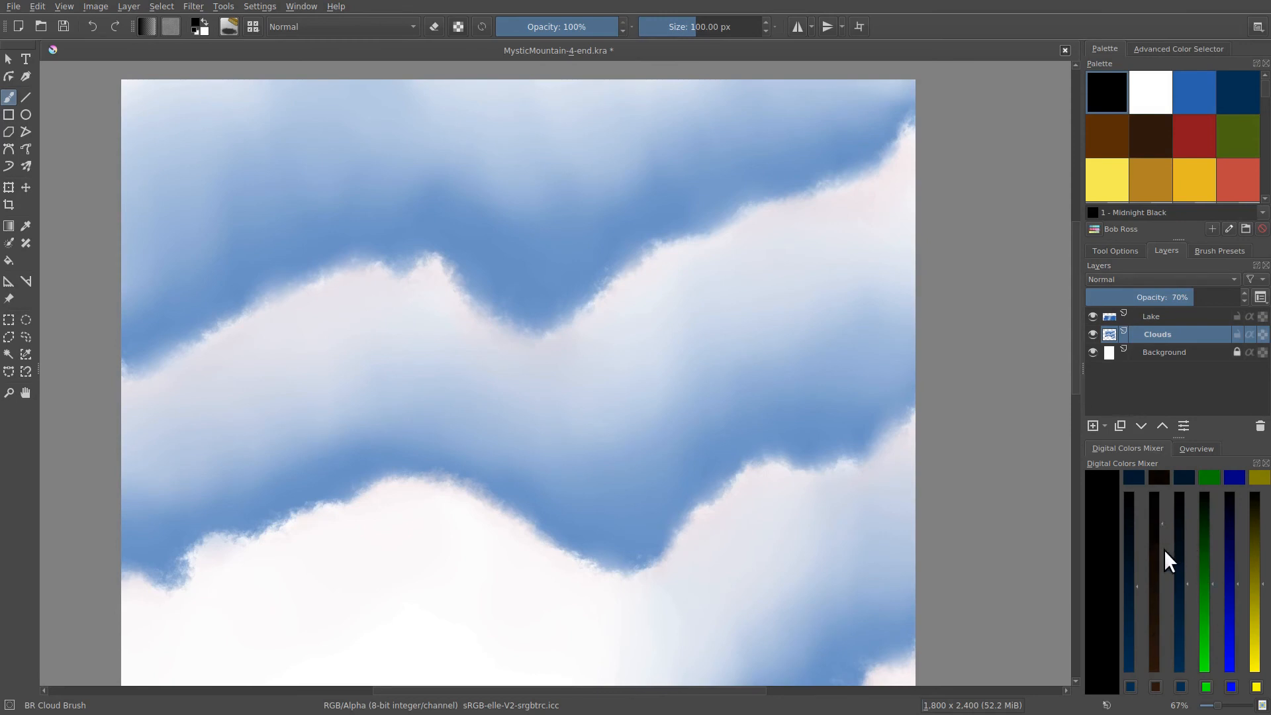
{"action": "left_click", "coordinate": [1178, 685]}
{"action": "left_click", "coordinate": [736, 278]}
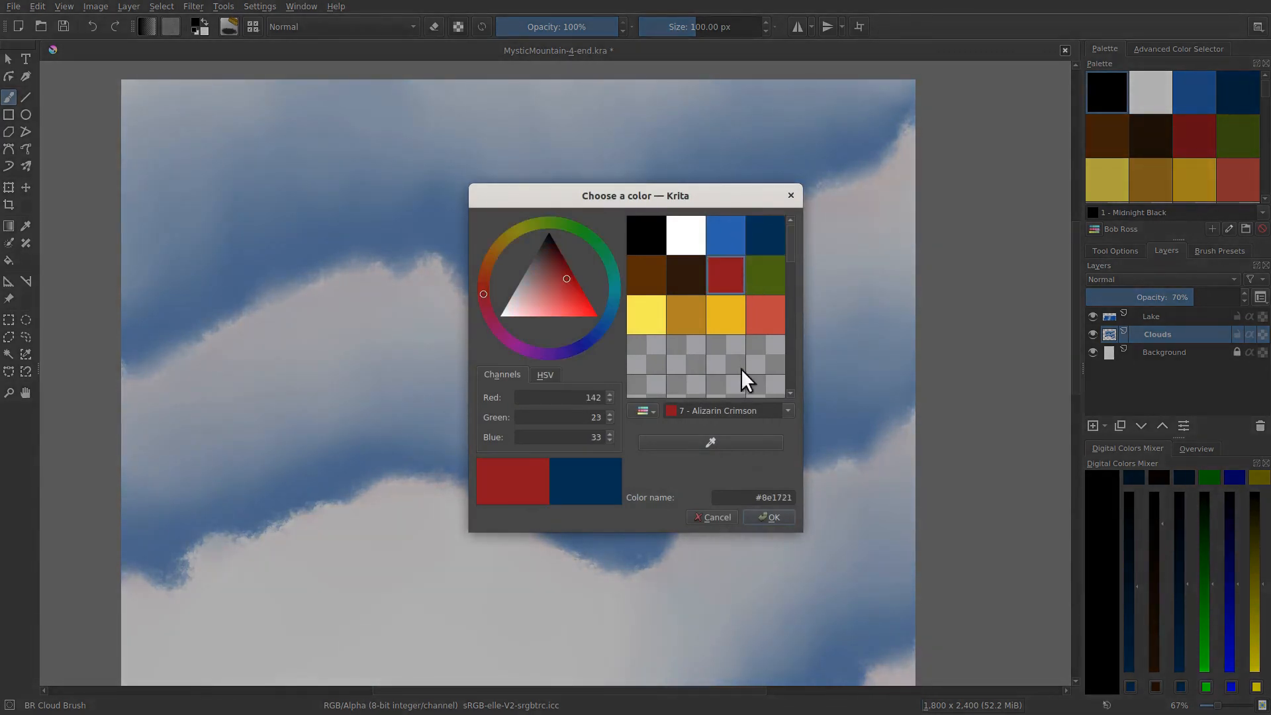
{"action": "left_click", "coordinate": [765, 515]}
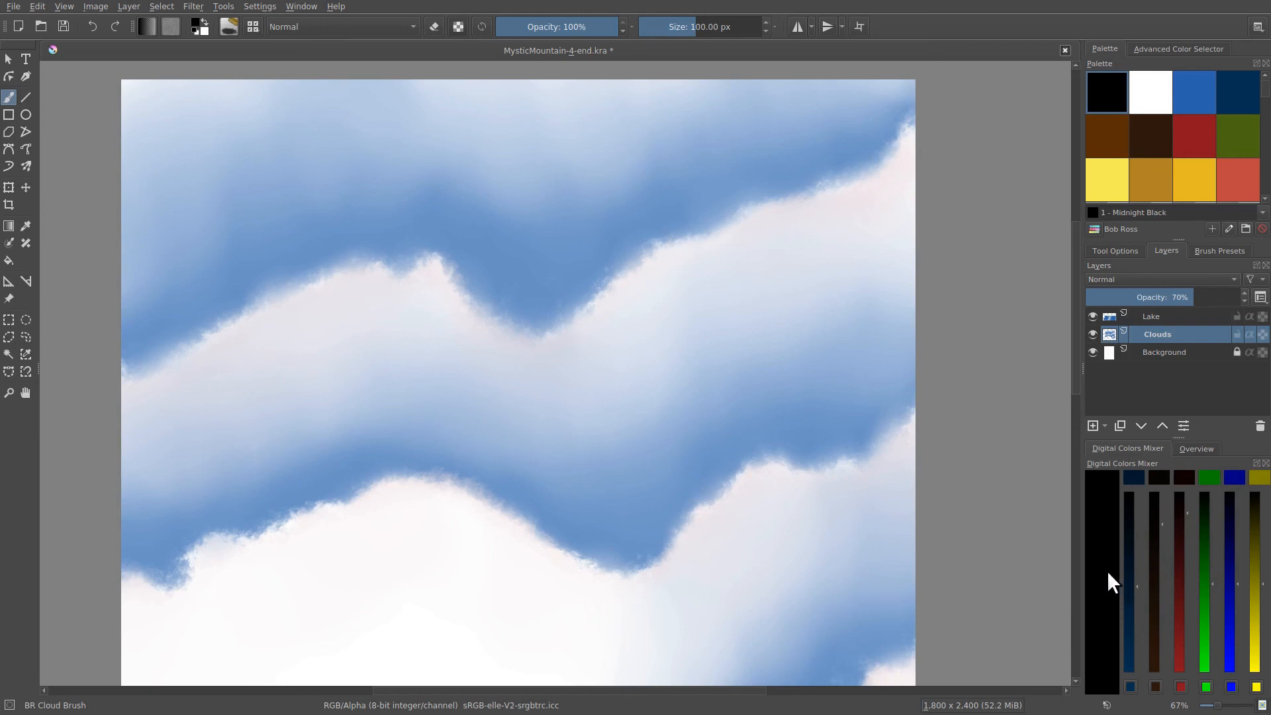
Adopt a dark mix of black with slightly less than half Prussian Blue, and undo a test stroke of it on the Clouds layer.
{"action": "left_click_drag", "start_coordinate": [1130, 585], "coordinate": [1130, 572]}
{"action": "left_click", "coordinate": [1134, 479]}
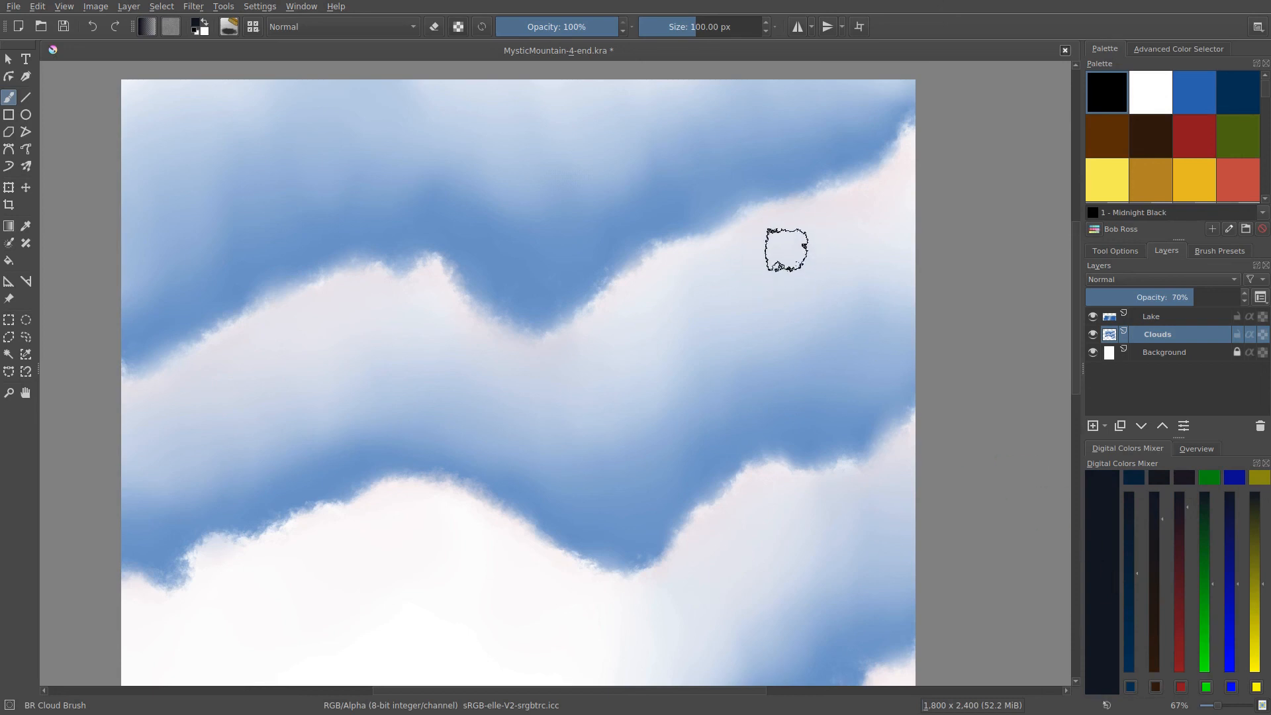
{"action": "mouse_move", "coordinate": [783, 264]}
{"action": "left_mouse_down"}
{"action": "mouse_move", "coordinate": [776, 328]}
{"action": "mouse_move", "coordinate": [769, 247]}
{"action": "mouse_move", "coordinate": [755, 253]}
{"action": "mouse_move", "coordinate": [737, 363]}
{"action": "mouse_move", "coordinate": [720, 324]}
{"action": "mouse_move", "coordinate": [733, 302]}
{"action": "mouse_move", "coordinate": [769, 330]}
{"action": "mouse_move", "coordinate": [787, 273]}
{"action": "mouse_move", "coordinate": [795, 341]}
{"action": "left_mouse_up"}
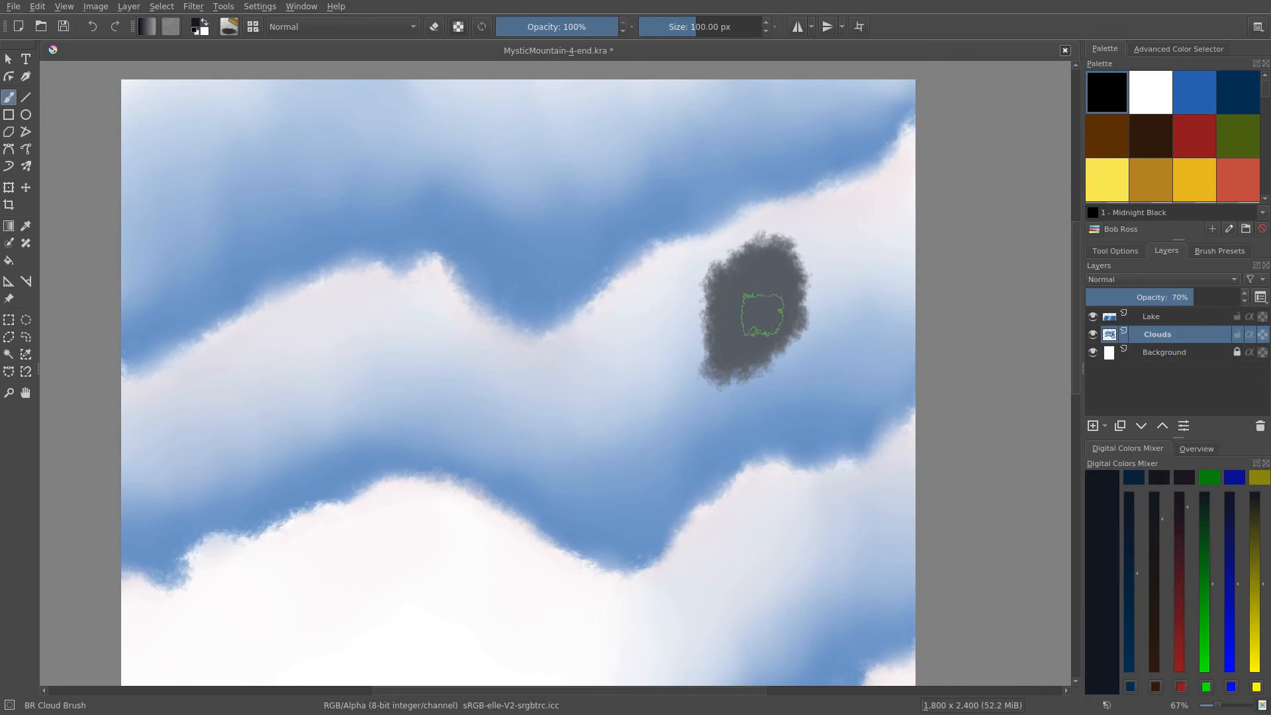
{"action": "key", "text": "ctrl+z"}
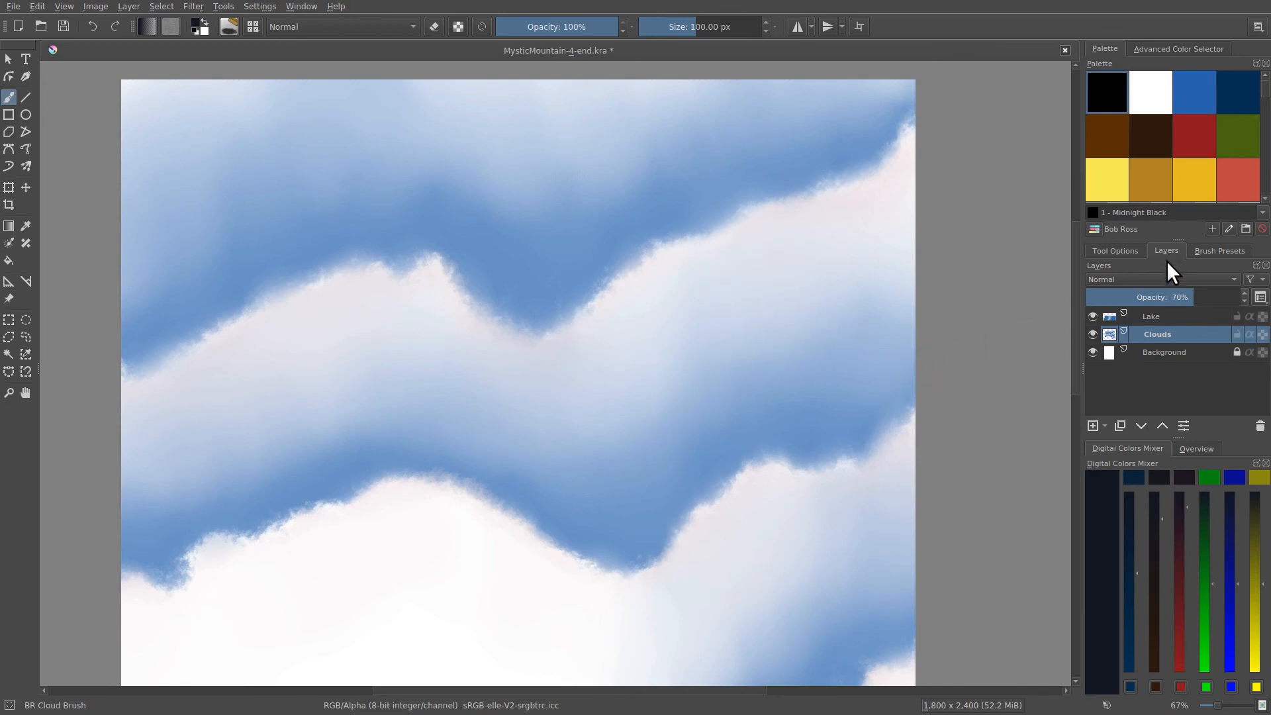
Switch to the Lake layer, paint a dark test patch over the upper cloud and undo it.
{"action": "left_click", "coordinate": [1162, 319]}
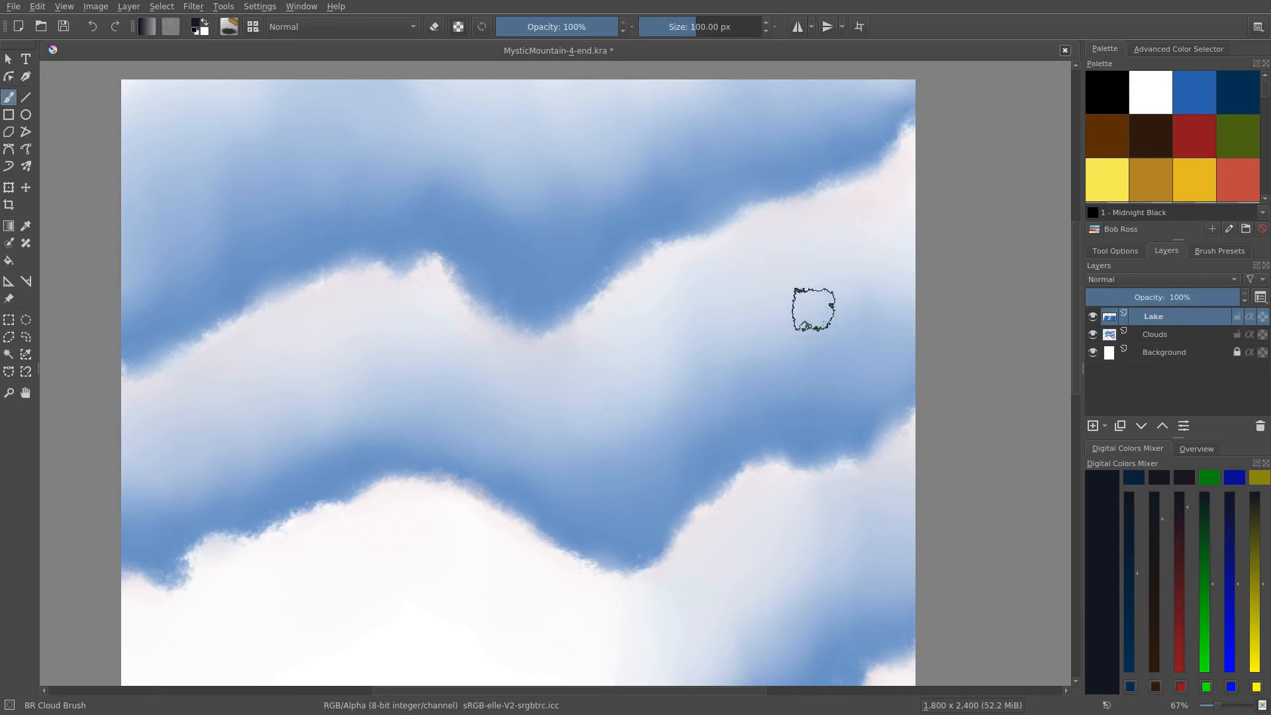
{"action": "mouse_move", "coordinate": [808, 306]}
{"action": "left_mouse_down"}
{"action": "mouse_move", "coordinate": [780, 231]}
{"action": "mouse_move", "coordinate": [755, 332]}
{"action": "mouse_move", "coordinate": [740, 277]}
{"action": "mouse_move", "coordinate": [753, 303]}
{"action": "mouse_move", "coordinate": [778, 251]}
{"action": "mouse_move", "coordinate": [787, 320]}
{"action": "mouse_move", "coordinate": [808, 232]}
{"action": "mouse_move", "coordinate": [807, 280]}
{"action": "mouse_move", "coordinate": [782, 305]}
{"action": "mouse_move", "coordinate": [759, 247]}
{"action": "mouse_move", "coordinate": [789, 223]}
{"action": "mouse_move", "coordinate": [754, 314]}
{"action": "mouse_move", "coordinate": [740, 264]}
{"action": "mouse_move", "coordinate": [714, 251]}
{"action": "mouse_move", "coordinate": [703, 277]}
{"action": "mouse_move", "coordinate": [798, 299]}
{"action": "left_mouse_up"}
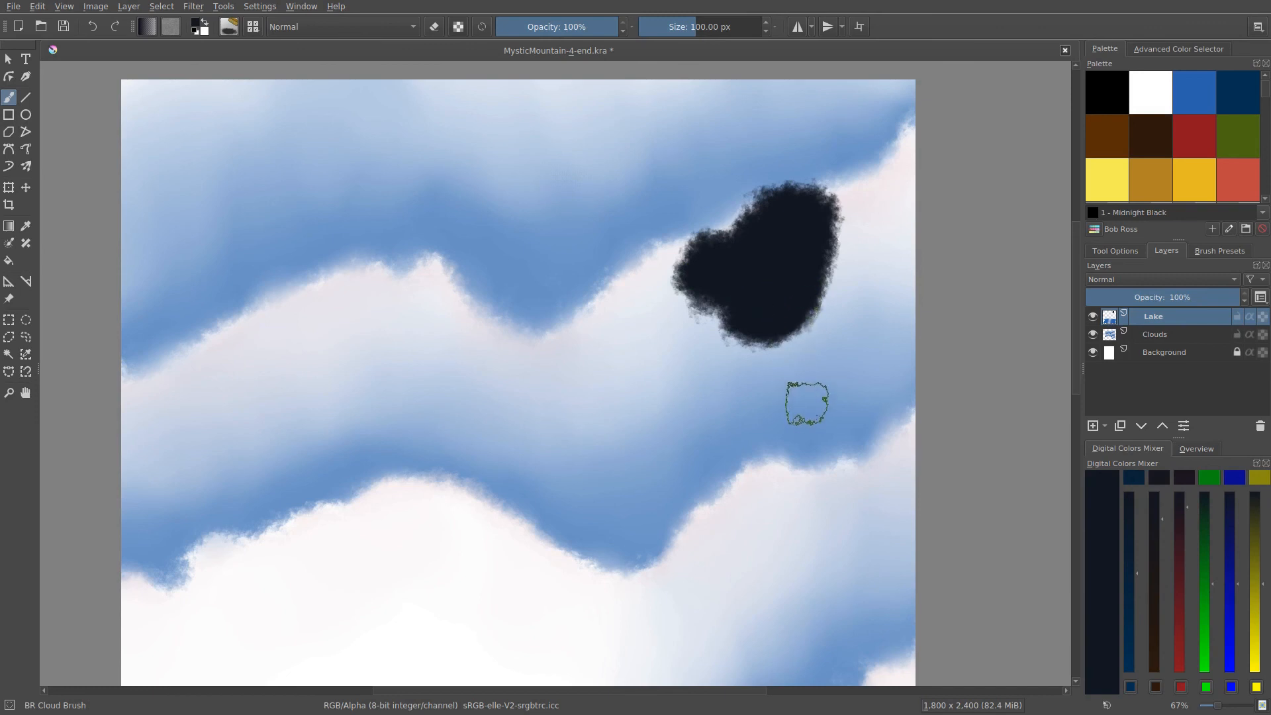
{"action": "key", "text": "ctrl+z"}
{"action": "key", "text": "ctrl+z"}
{"action": "key", "text": "ctrl+z"}
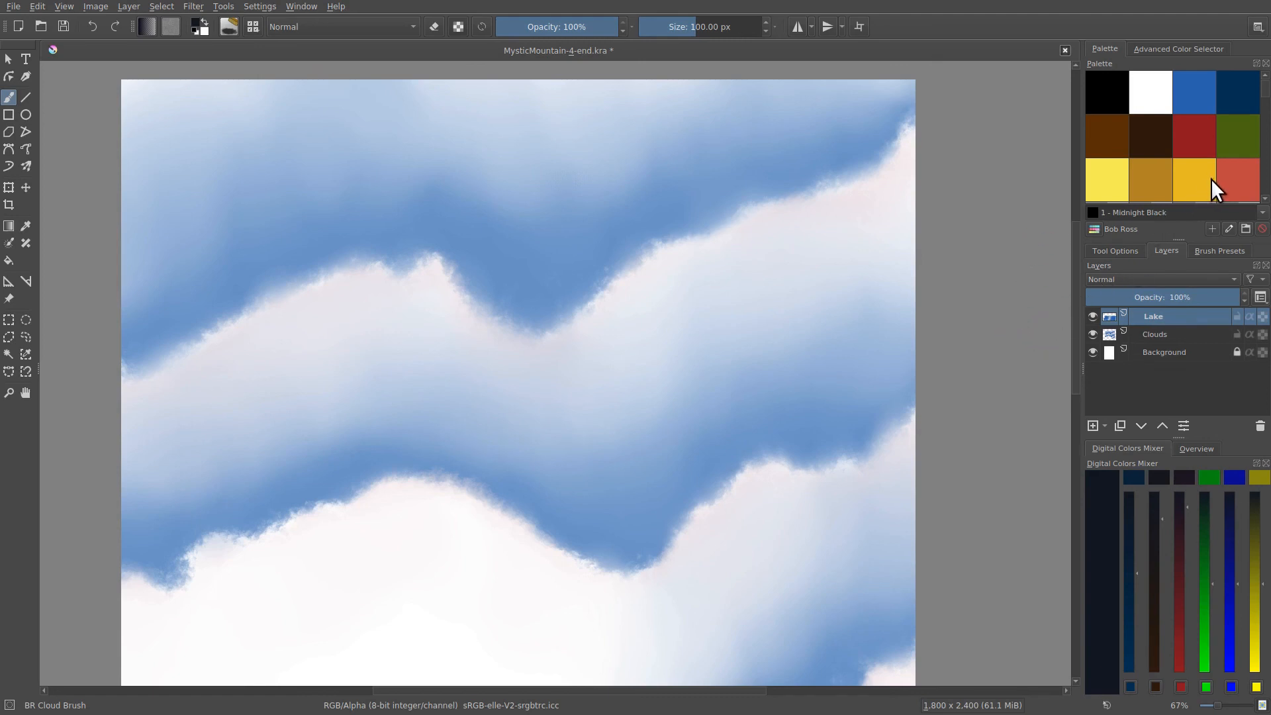
Add the dark mixed color to the Bob Ross palette as a new entry named "Mountain Mix".
{"action": "left_click", "coordinate": [1265, 200]}
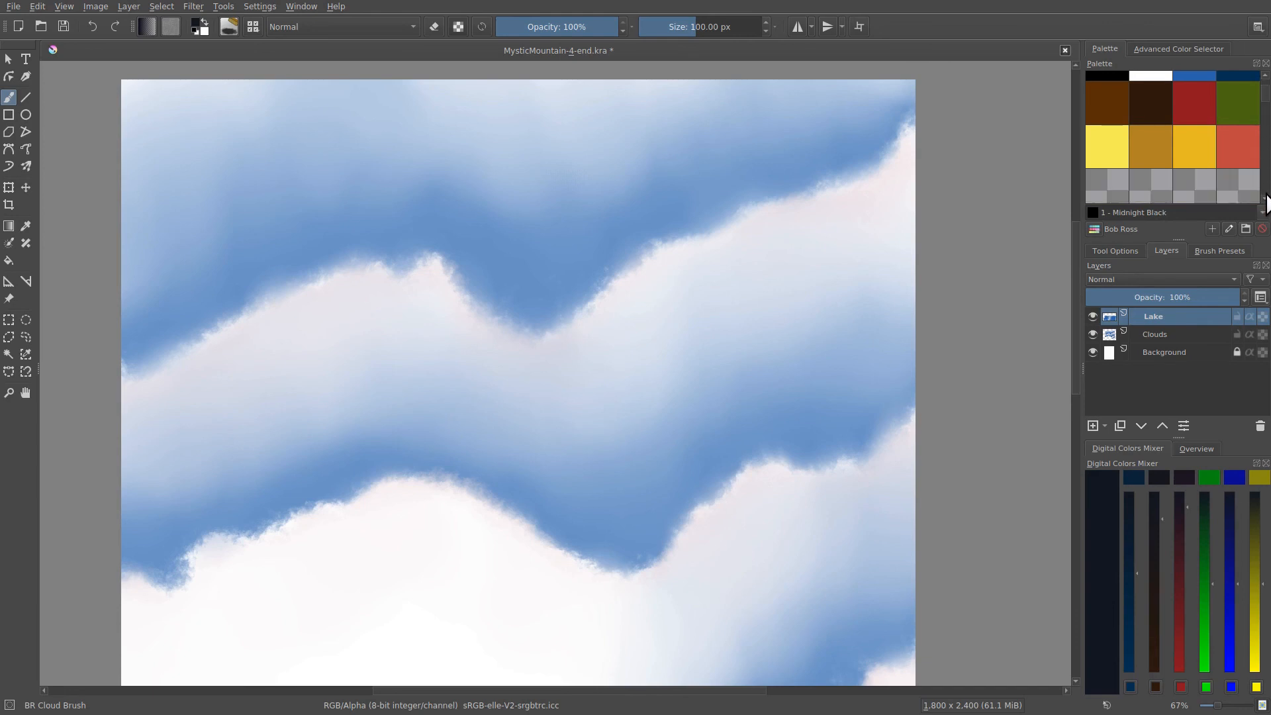
{"action": "left_click", "coordinate": [1264, 200]}
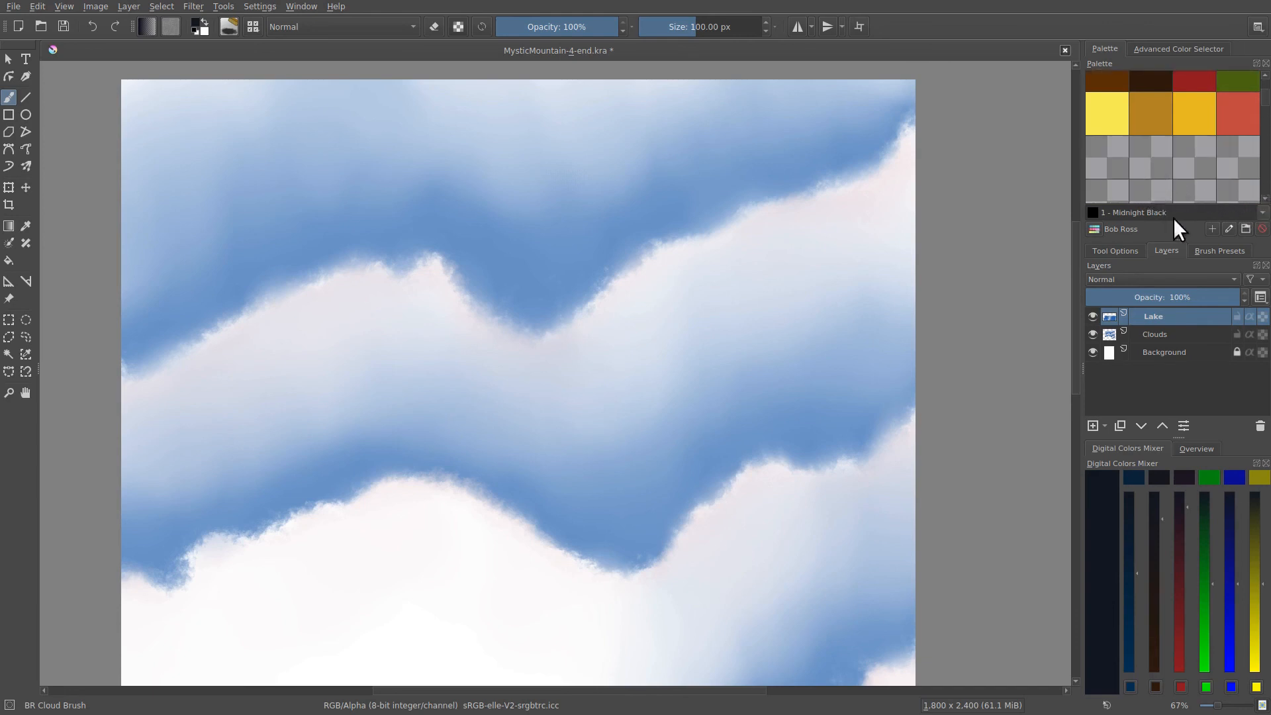
{"action": "left_click", "coordinate": [1212, 228]}
{"action": "left_click_drag", "start_coordinate": [645, 324], "coordinate": [601, 324]}
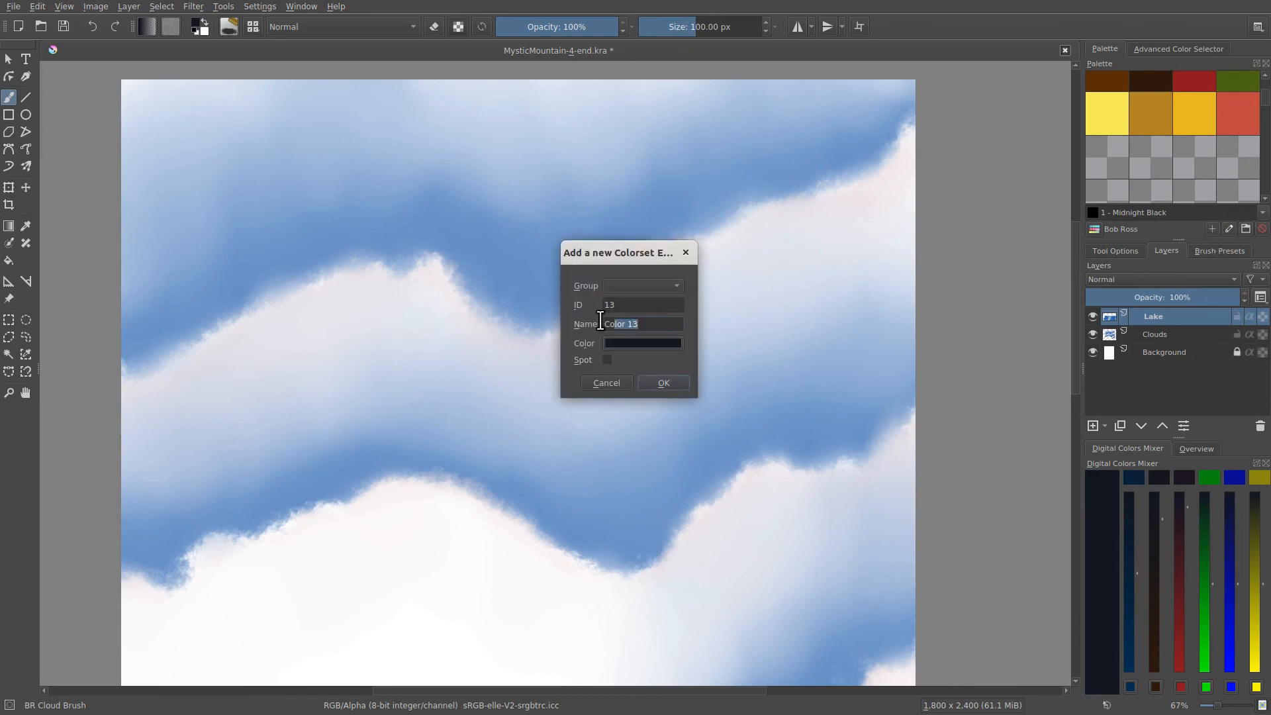
{"action": "type", "text": "Mountain Mix"}
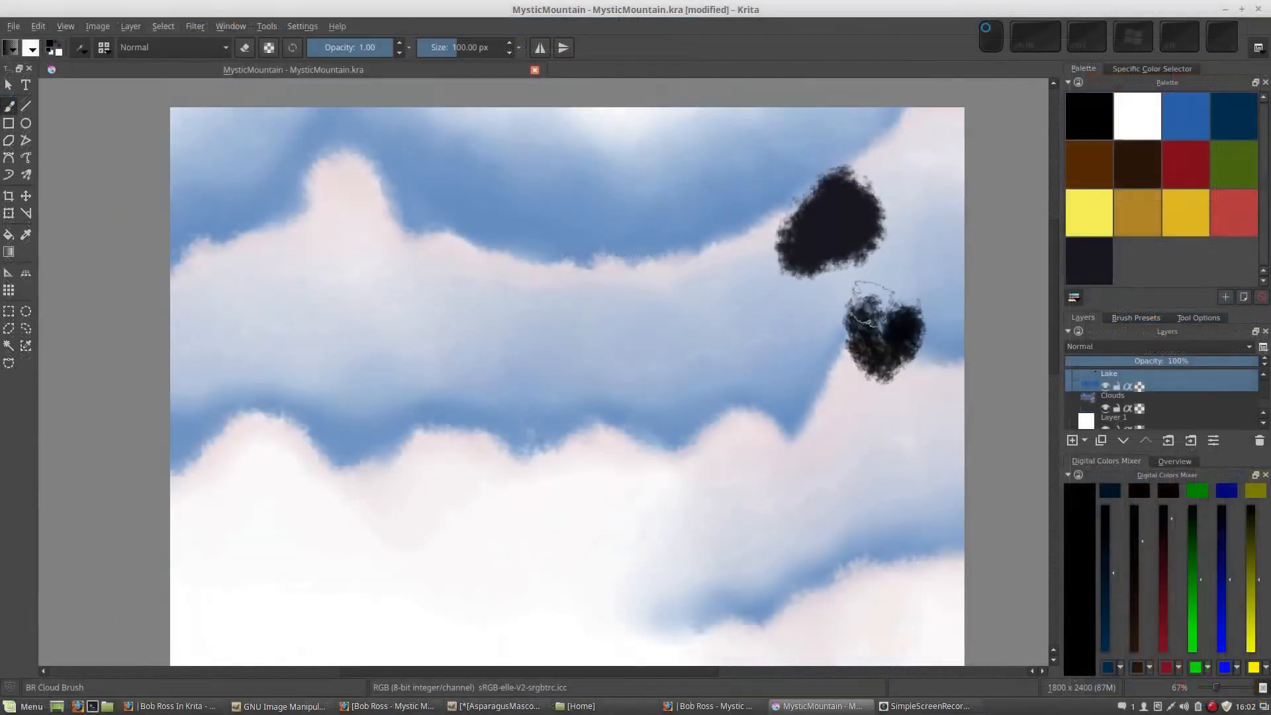
Paint a pure black comparison patch next to the dark mix patch on the Lake layer, and undo the test strokes.
{"action": "mouse_move", "coordinate": [874, 324]}
{"action": "left_mouse_down"}
{"action": "mouse_move", "coordinate": [835, 317]}
{"action": "mouse_move", "coordinate": [791, 278]}
{"action": "mouse_move", "coordinate": [803, 292]}
{"action": "mouse_move", "coordinate": [854, 276]}
{"action": "mouse_move", "coordinate": [838, 315]}
{"action": "left_mouse_up"}
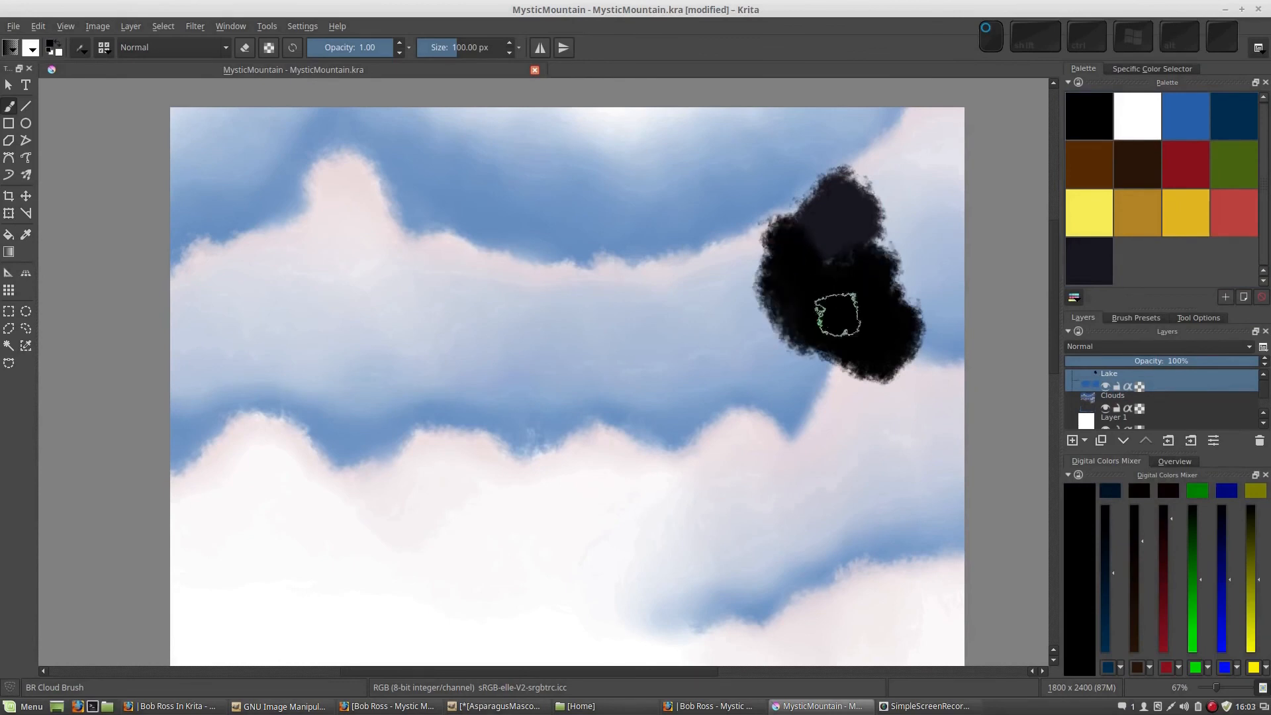
{"action": "key", "text": "ctrl+z"}
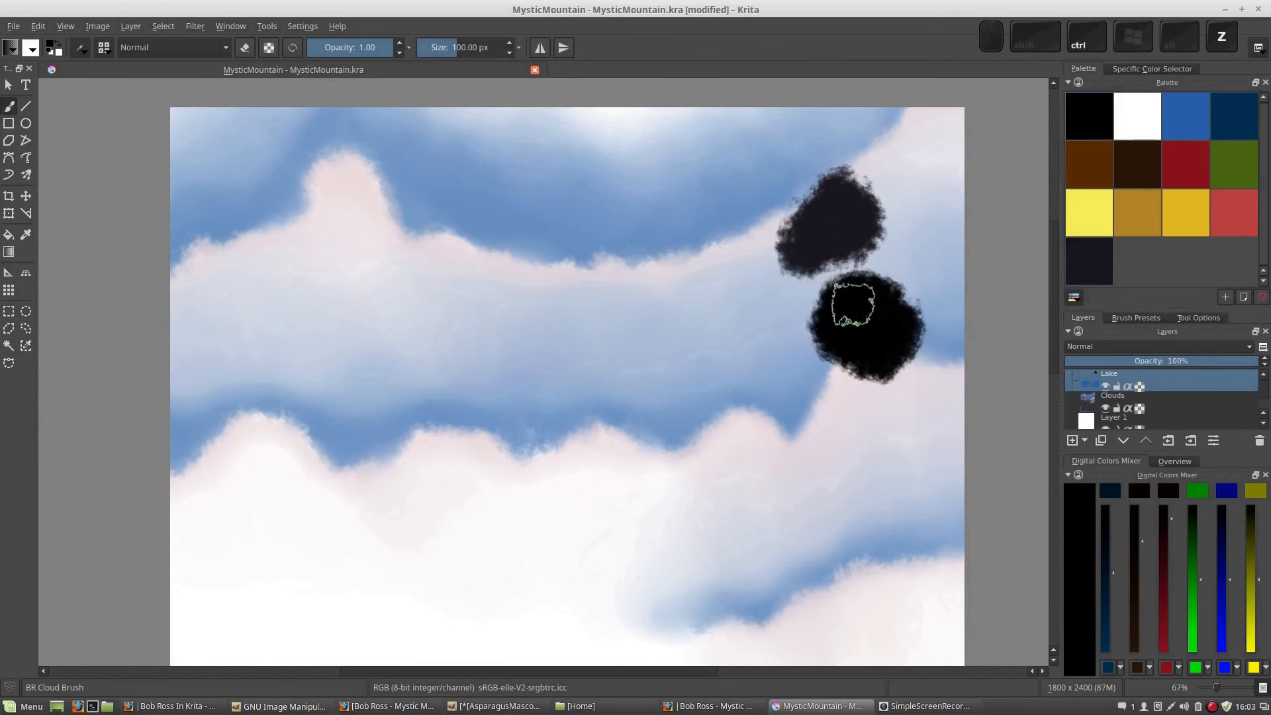
{"action": "key", "text": "ctrl+z"}
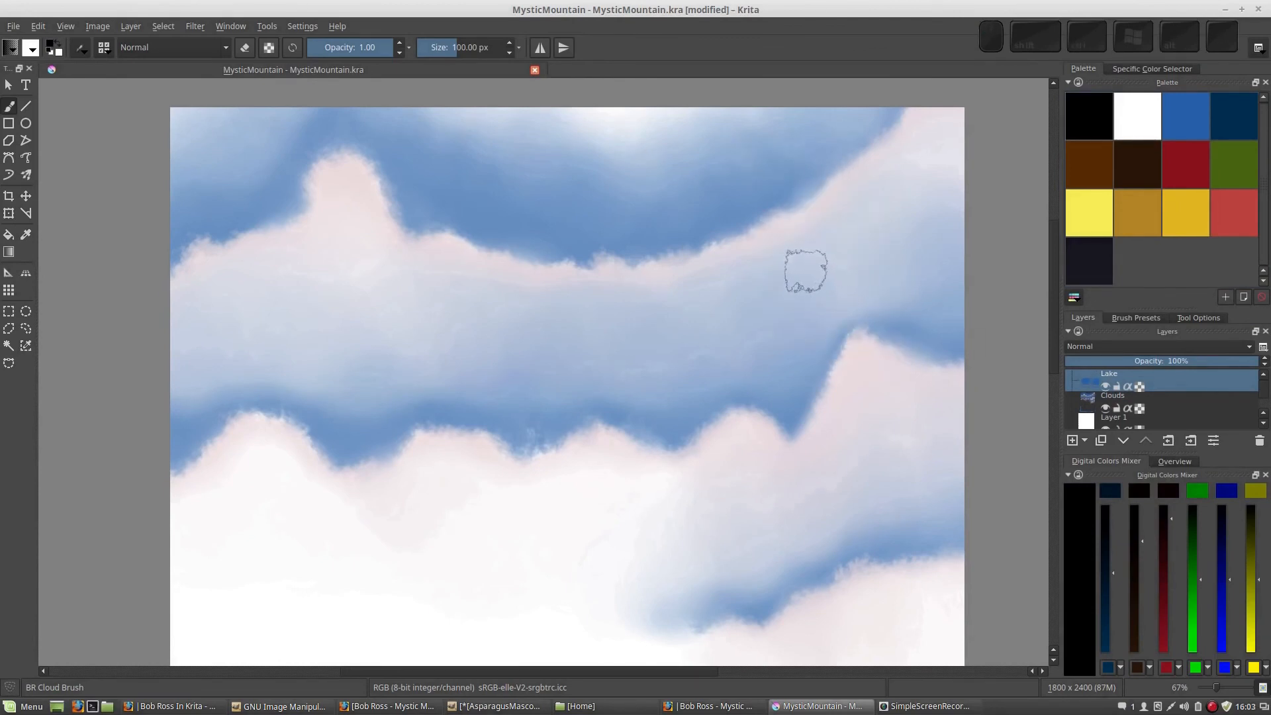